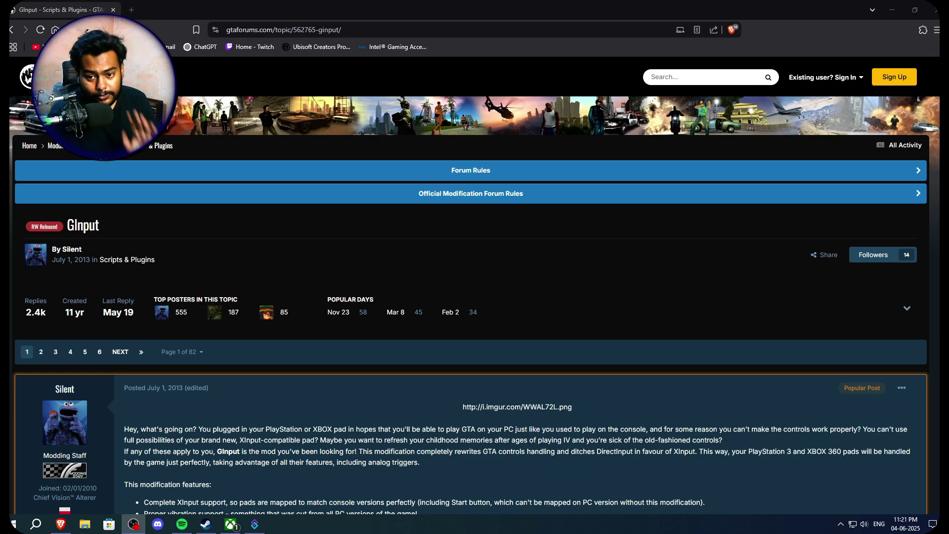
- Download the GTA Vice City version of GInput from the forum post and open the downloaded GInputVC.zip archive
click(382, 34)
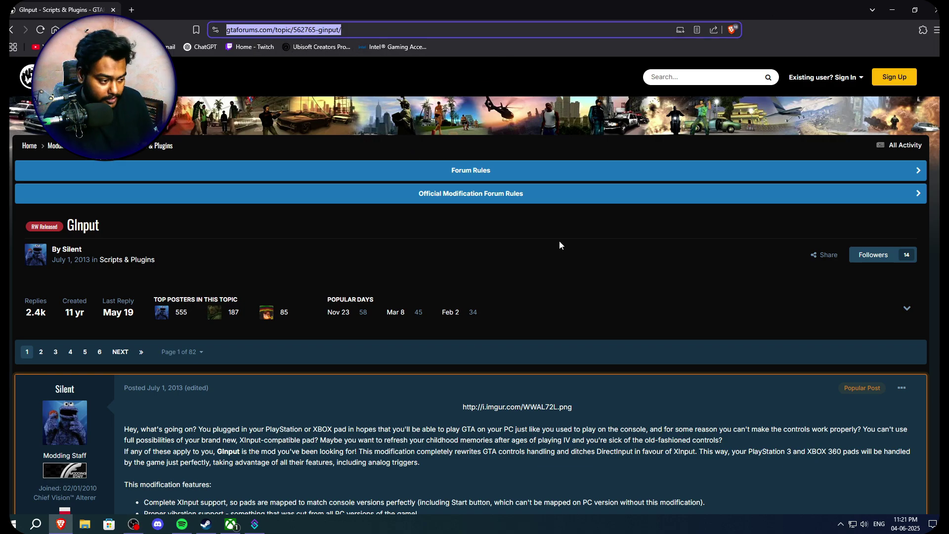
scroll(551, 238, down, 6)
scroll(551, 236, down, 16)
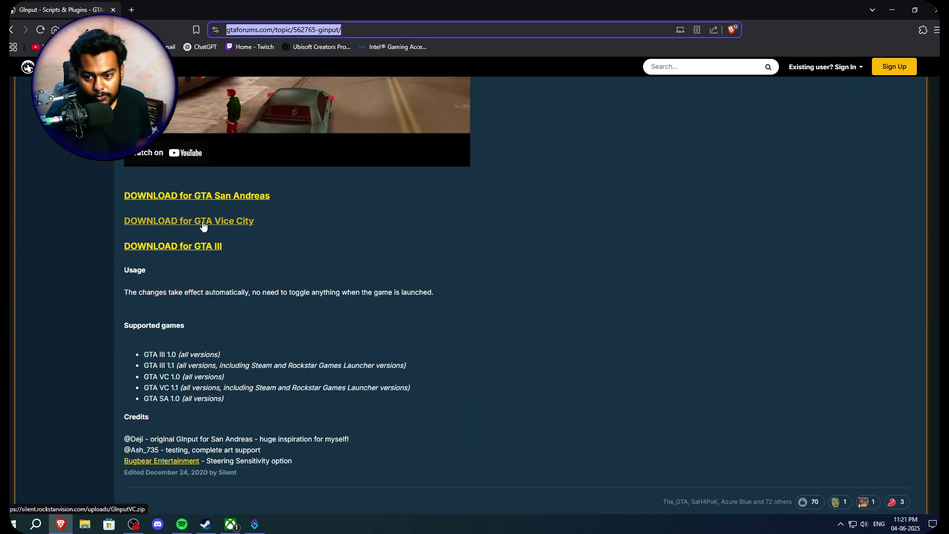
click(205, 224)
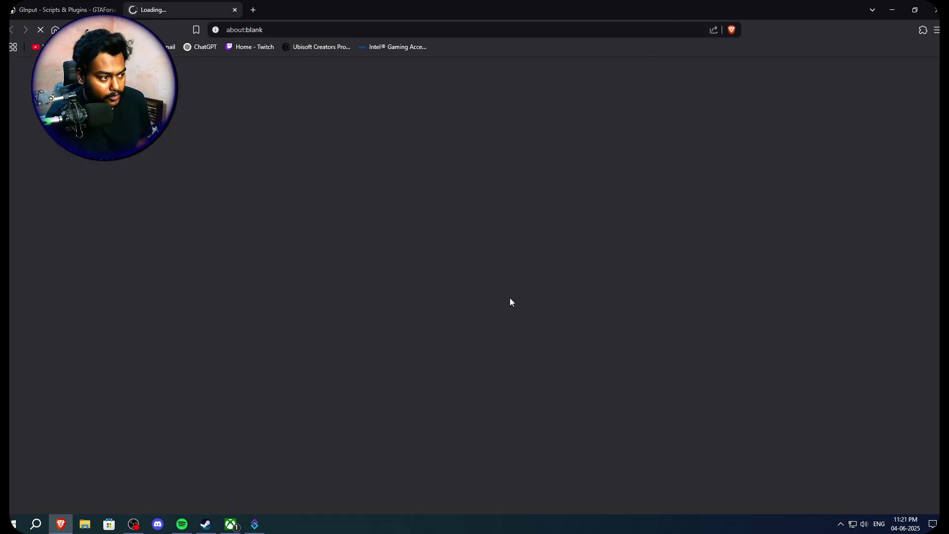
click(396, 256)
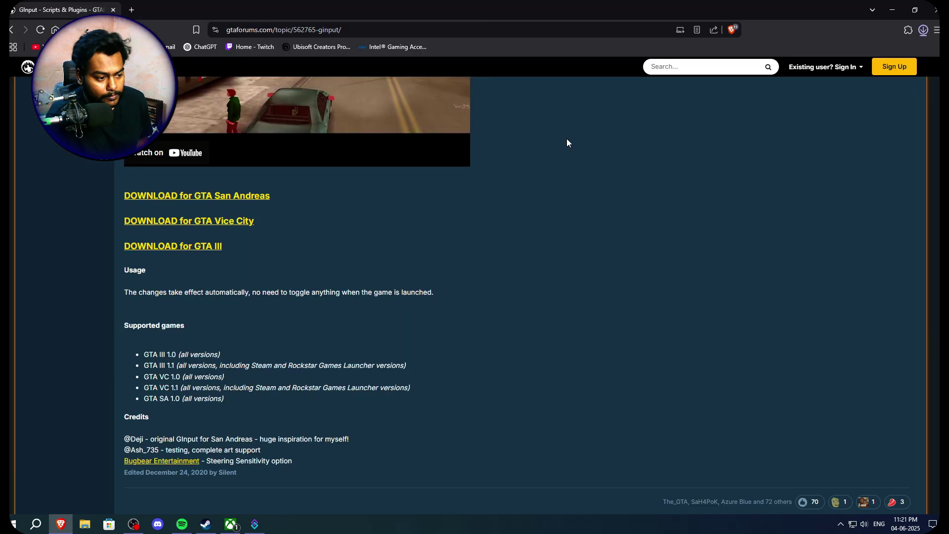
click(923, 31)
click(822, 78)
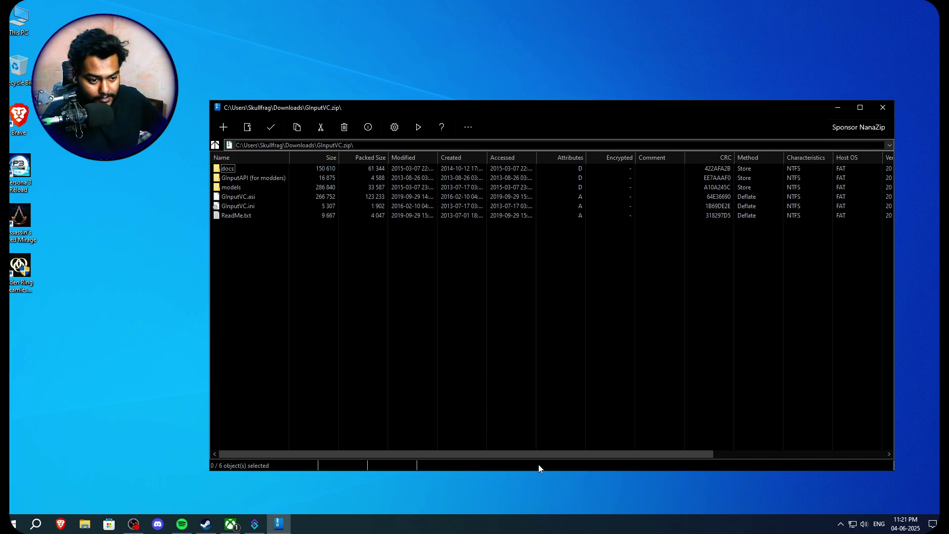
- Try to launch DSX from the Steam library, leaving Steam minimized
click(841, 523)
right_click(855, 467)
click(831, 357)
click(44, 172)
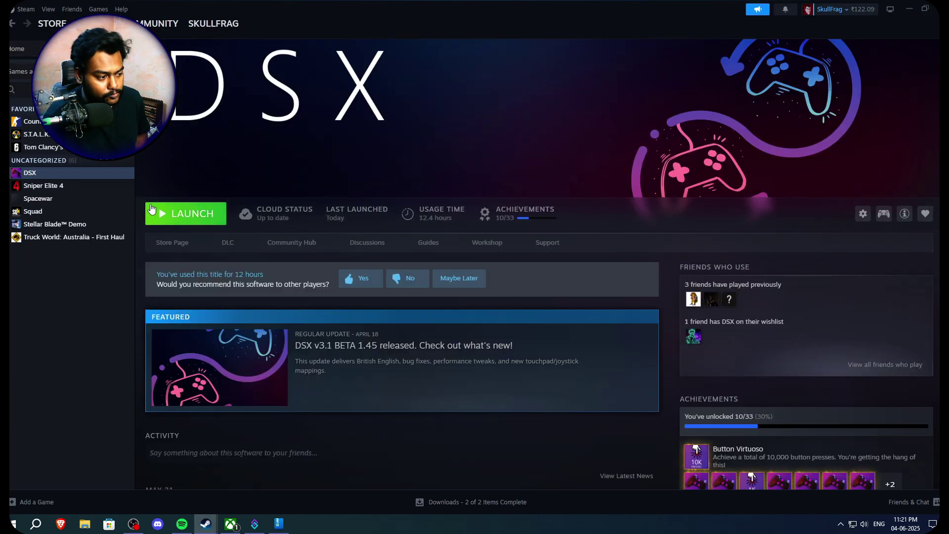
click(186, 213)
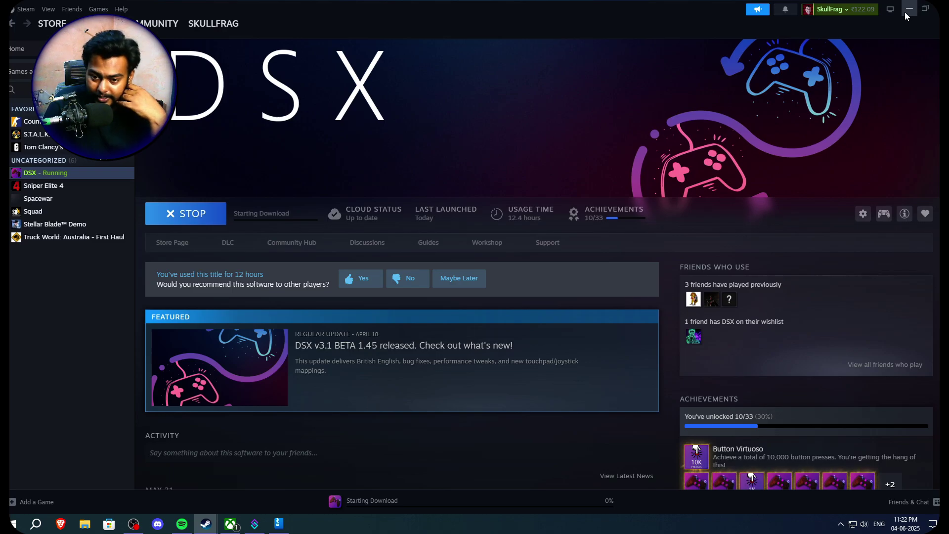
click(906, 13)
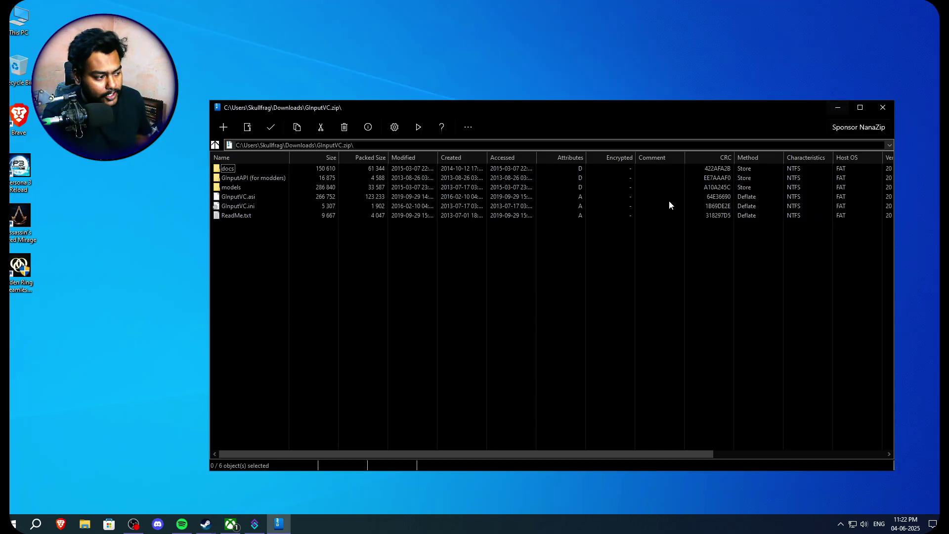
- Switch to File Explorer and open the GTA Vice City v1.0 folder inside Games on the WD Blue SSD (D:) drive
click(83, 525)
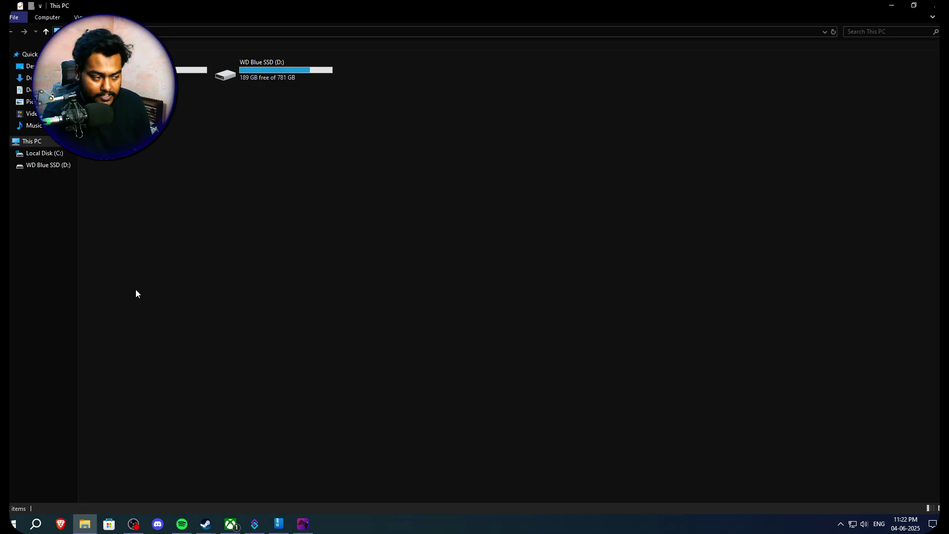
double_click(279, 80)
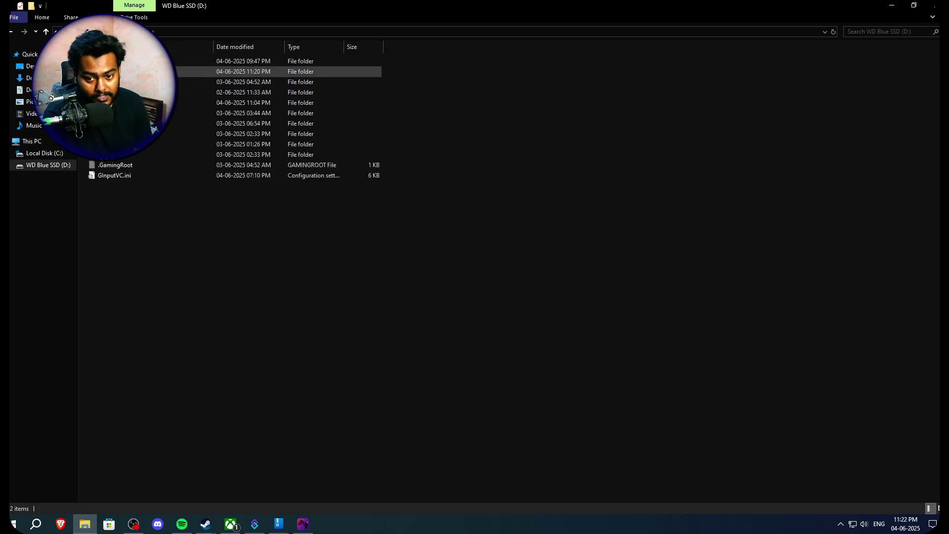
double_click(239, 71)
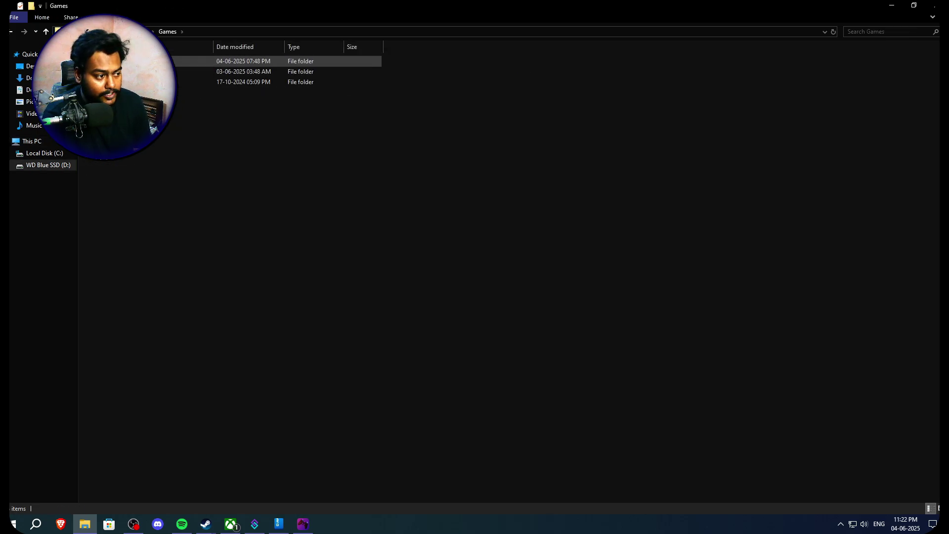
double_click(157, 61)
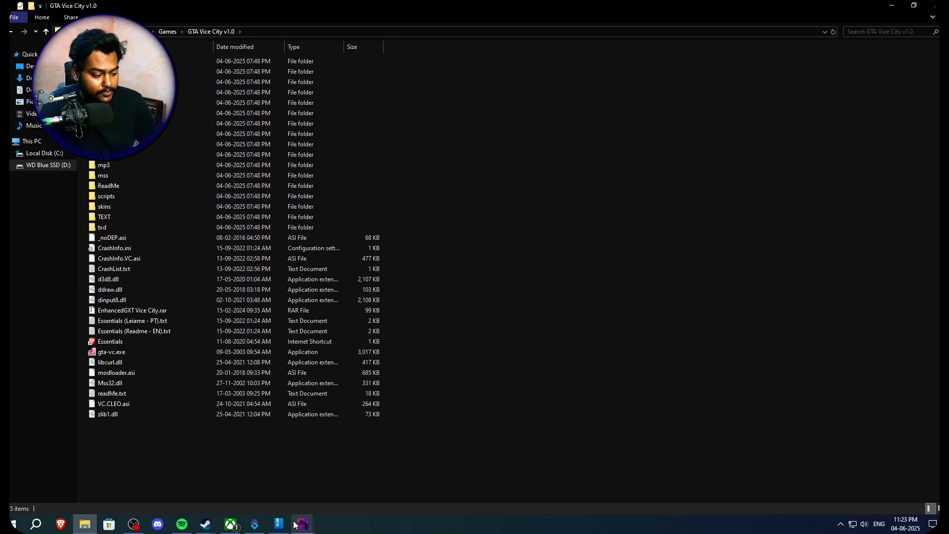
- Extract the models folder, GInputVC.asi and GInputVC.ini from the archive into the GTA Vice City v1.0 folder, and close the archive
click(279, 524)
drag(508, 110, 572, 142)
double_click(175, 140)
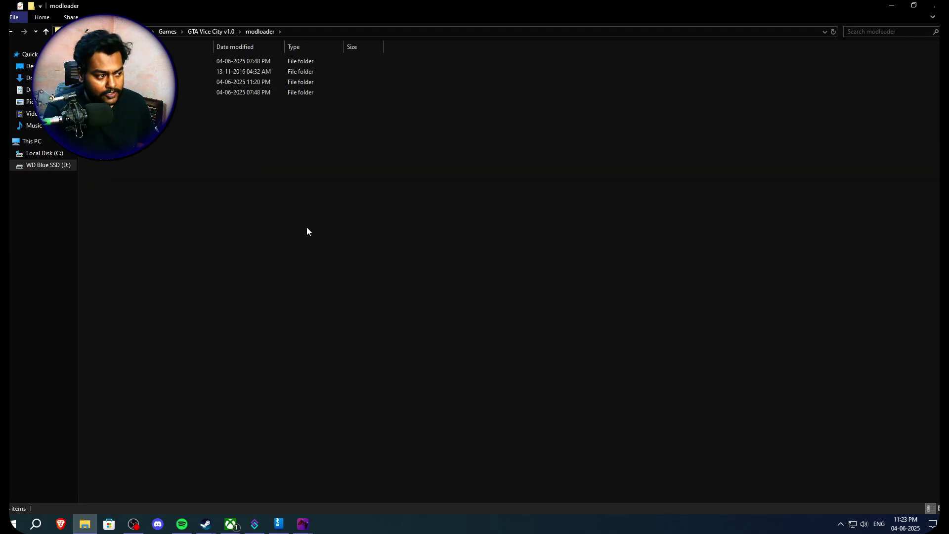
key(BackSpace)
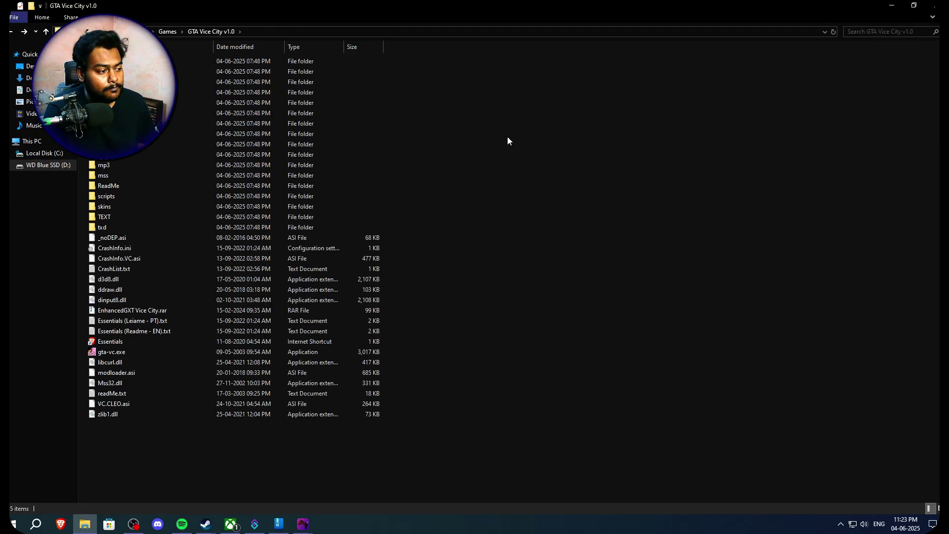
click(279, 524)
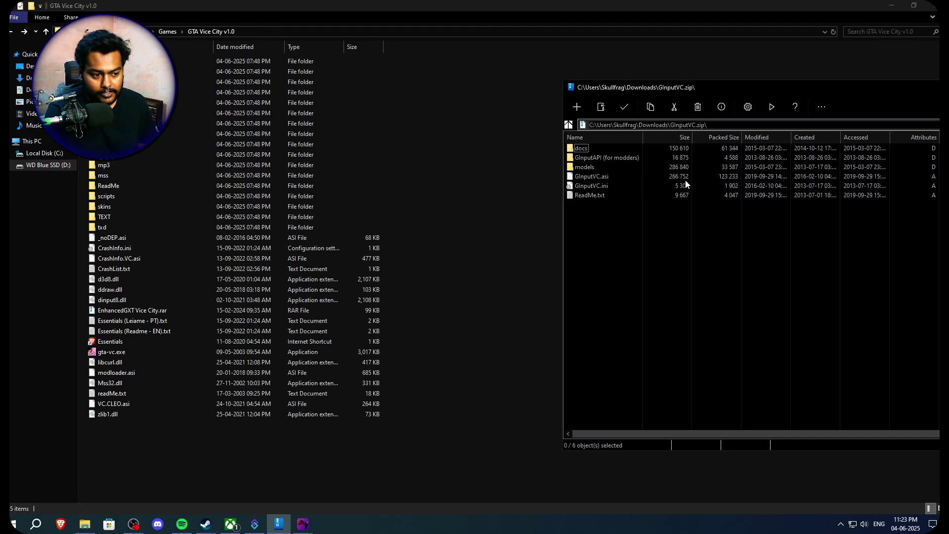
click(608, 186)
ctrl+click(610, 176)
ctrl+click(610, 166)
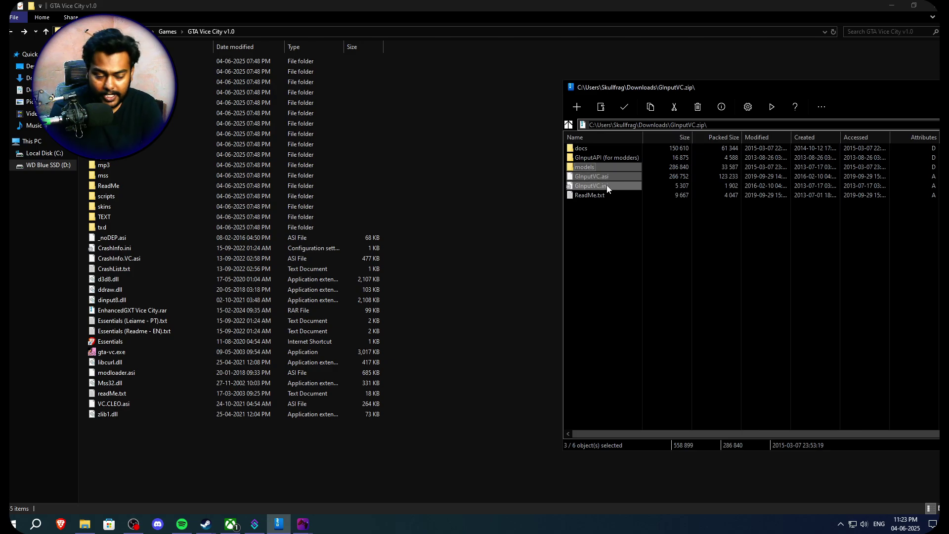
click(473, 183)
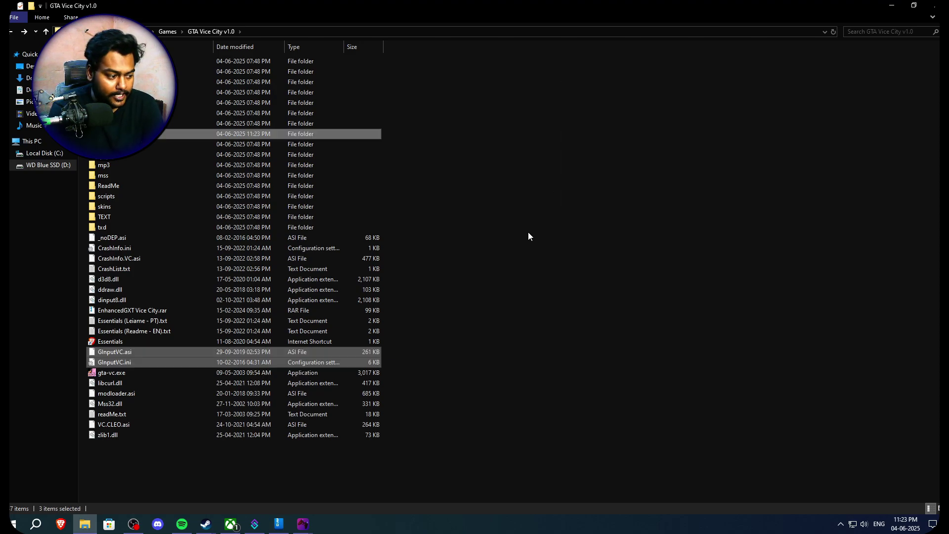
key(alt+Tab)
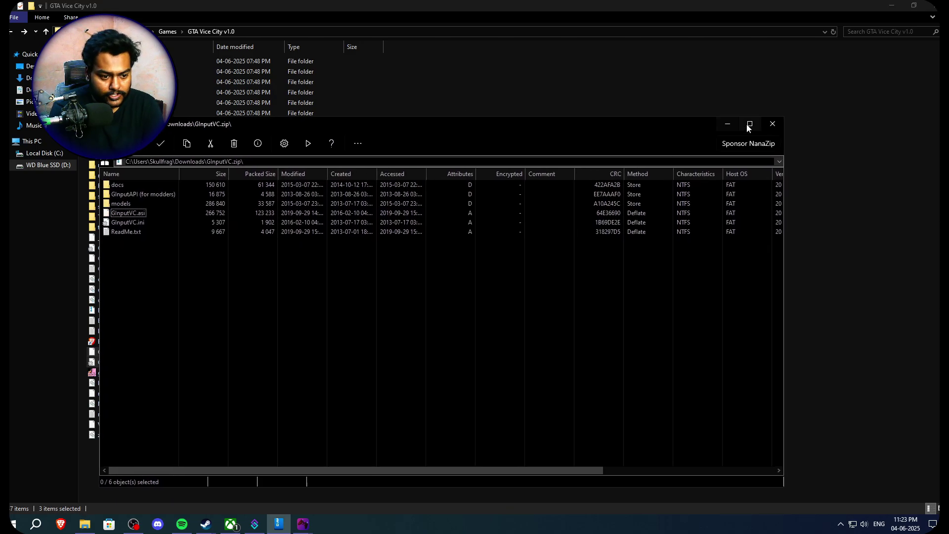
click(773, 124)
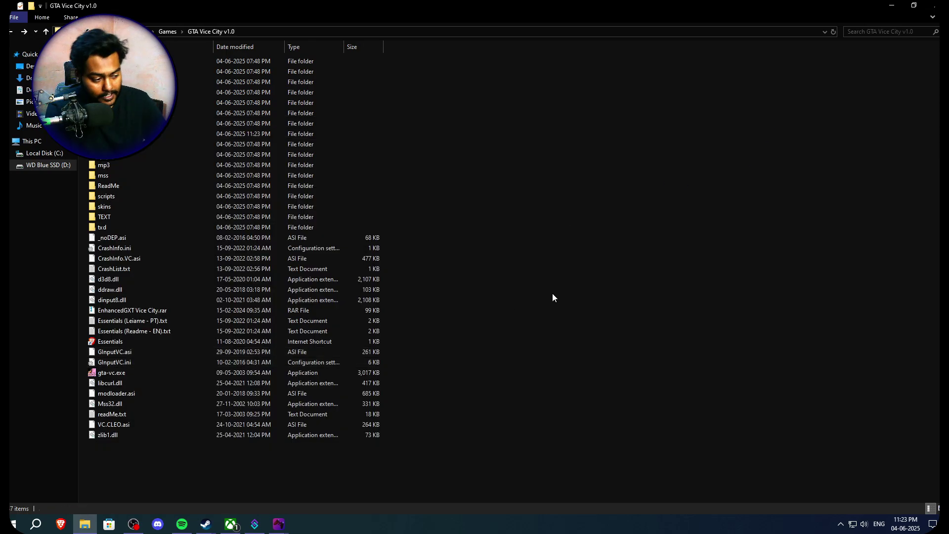
- Bring up the DSX window and dismiss its error dialog
click(329, 500)
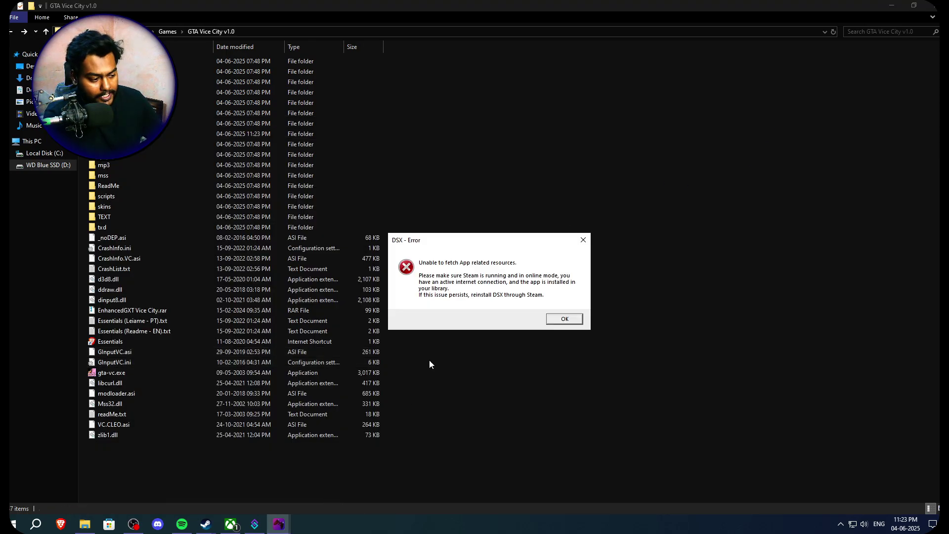
click(564, 319)
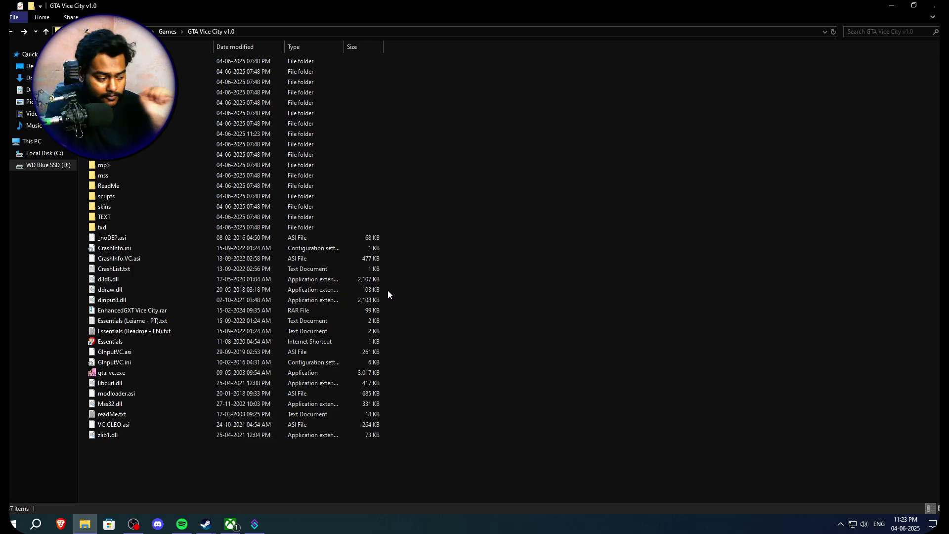
- Set ControlsSet to 5 under [Pad1] in the game folder's GInputVC.ini, save the file and close it
double_click(140, 364)
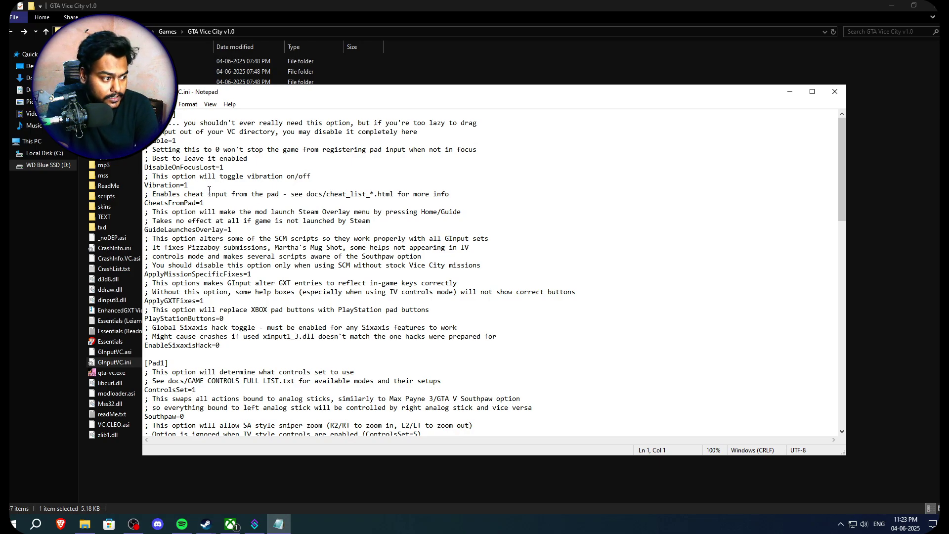
scroll(209, 190, down, 5)
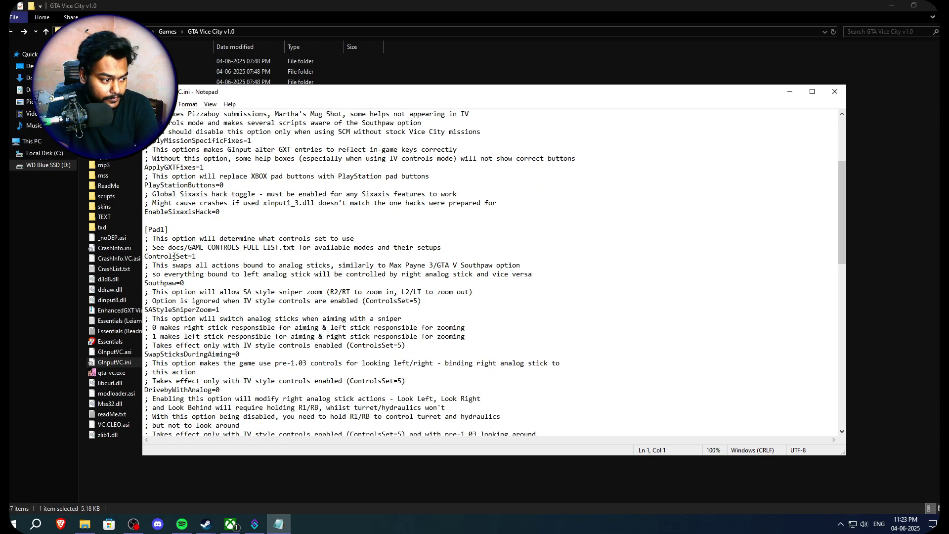
drag(199, 256, 138, 256)
click(201, 257)
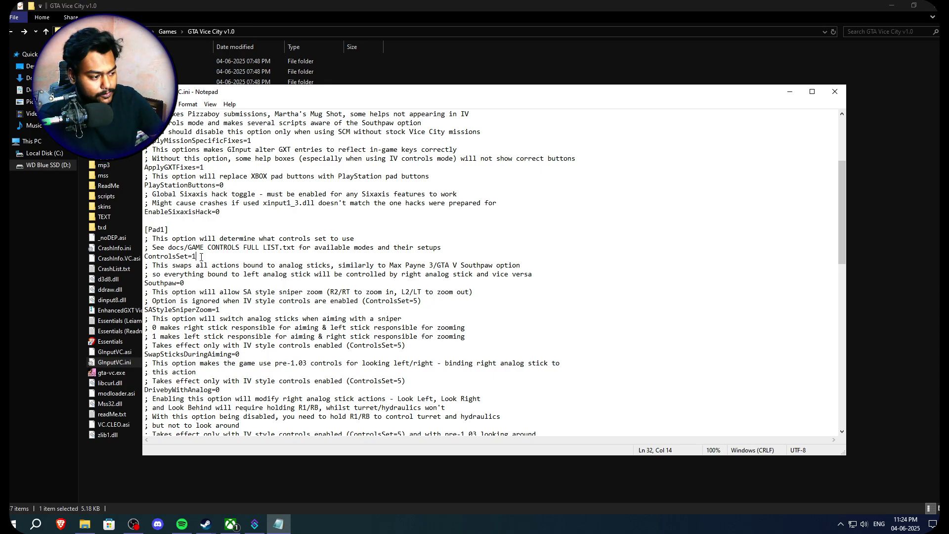
key(BackSpace)
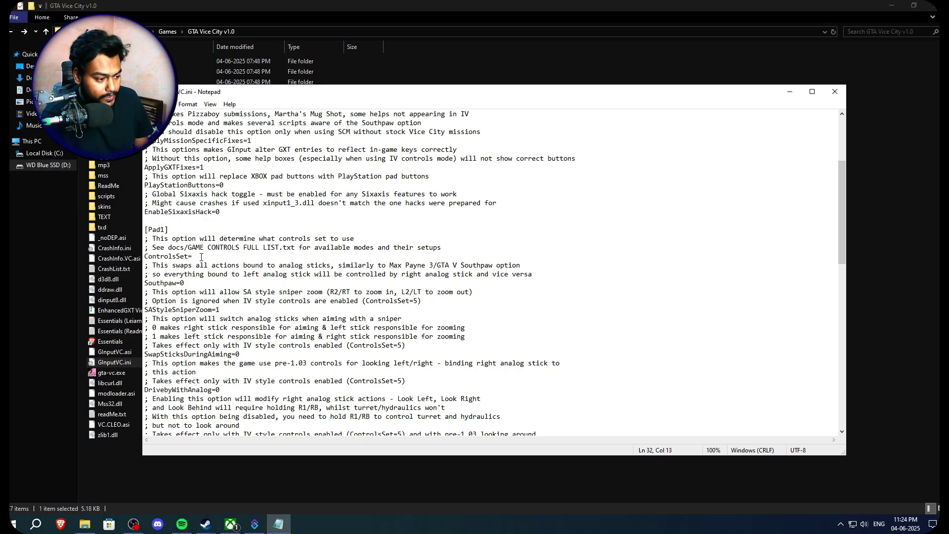
text(5)
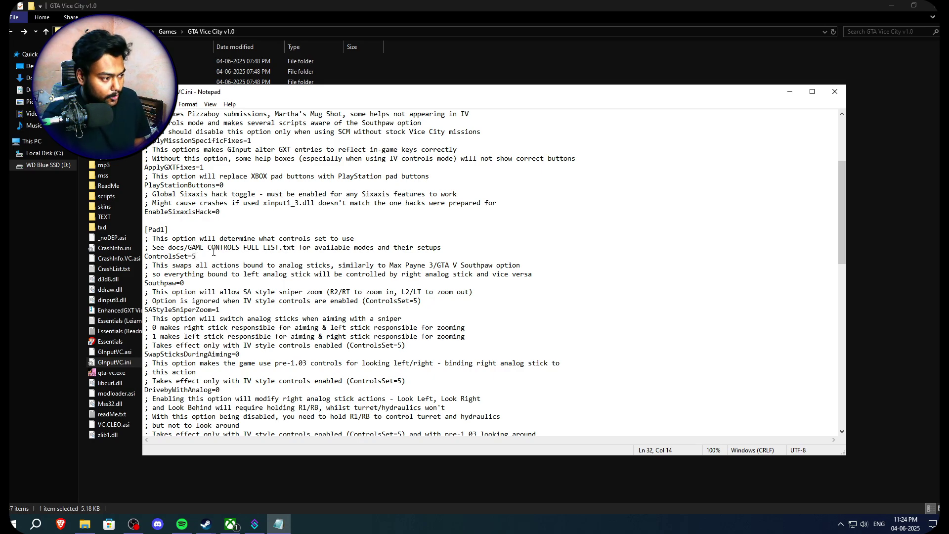
click(150, 104)
click(197, 148)
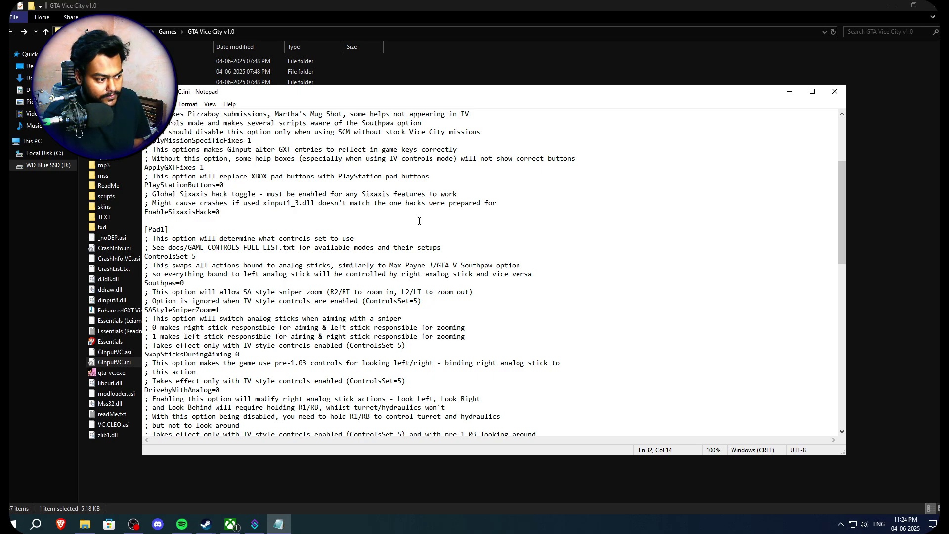
click(834, 93)
click(449, 256)
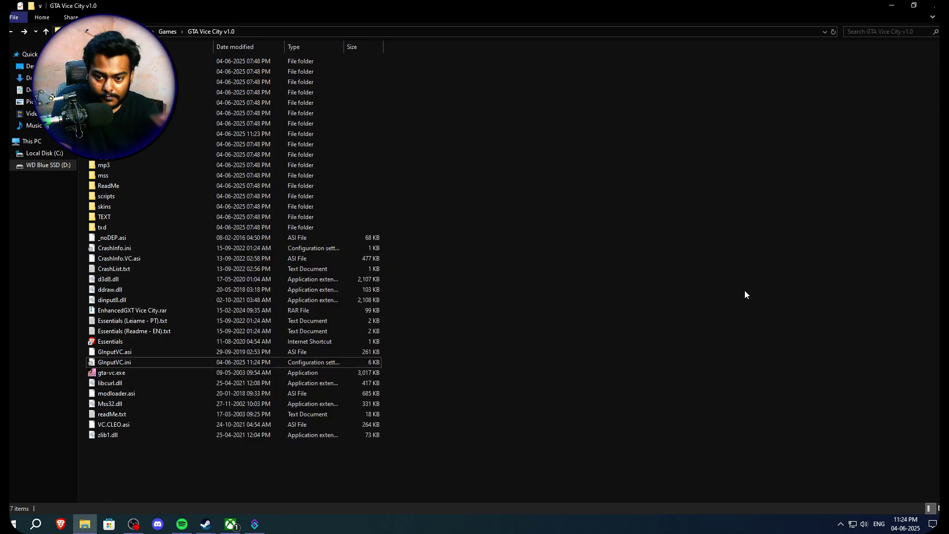
- Launch DSX again through Steam's shortcut list of recent games
click(840, 524)
right_click(857, 467)
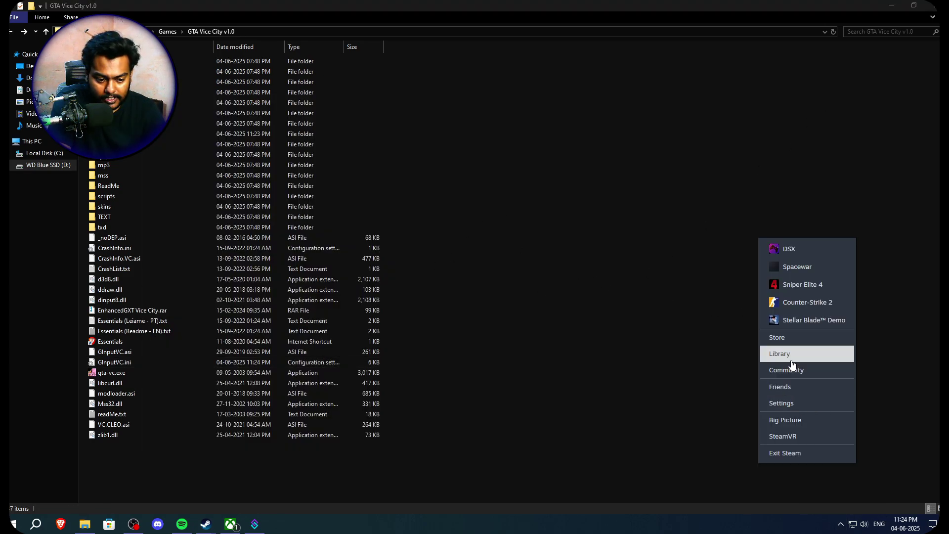
click(819, 250)
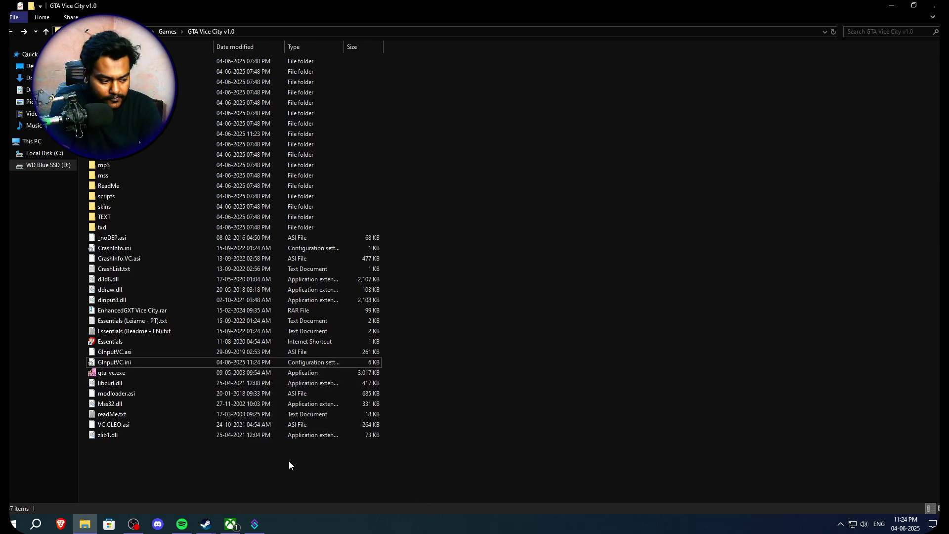
- Close the Steam chat window and bring up the Steam library
mouse_move(206, 528)
click(269, 466)
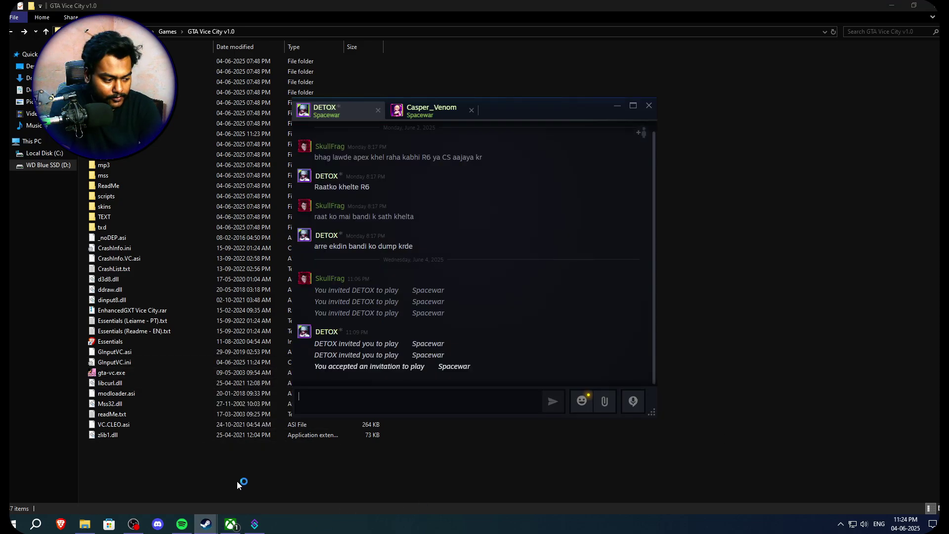
click(649, 105)
click(212, 531)
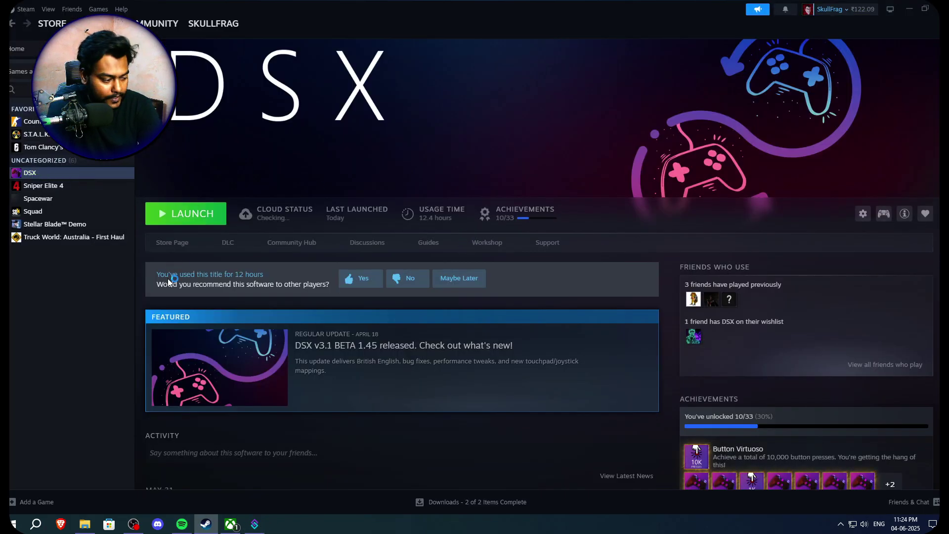
- Add gta-vc.exe from the D:\Games\GTA Vice City v1.0 folder to the Steam library as a non-Steam game
click(54, 503)
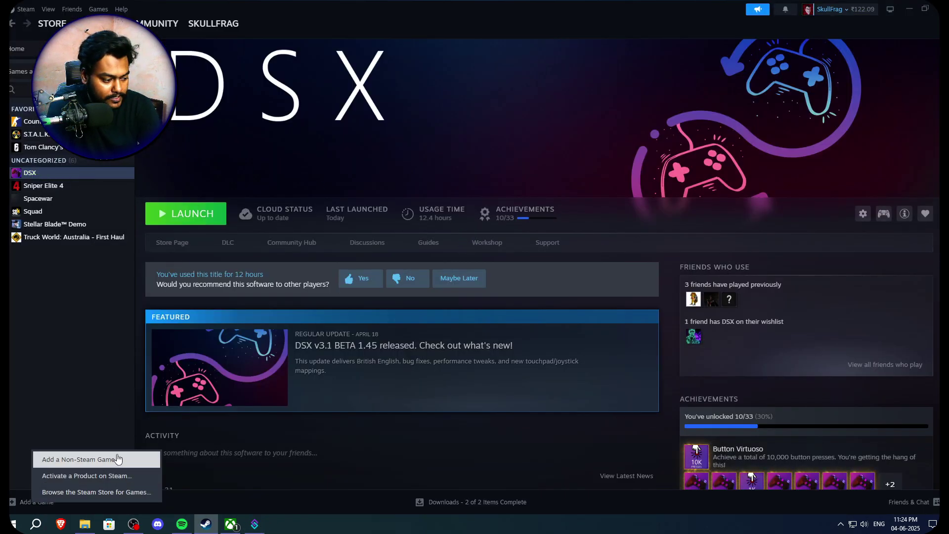
click(90, 465)
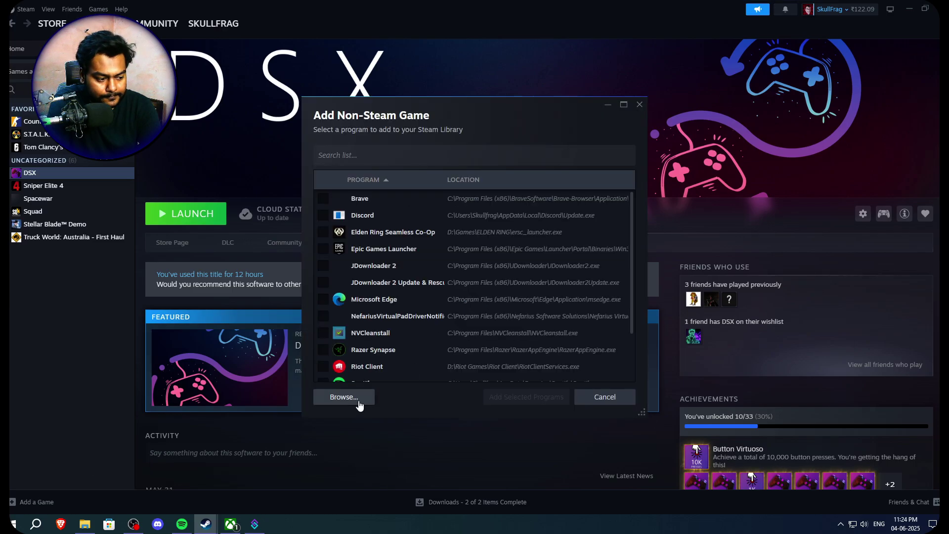
click(359, 405)
click(50, 172)
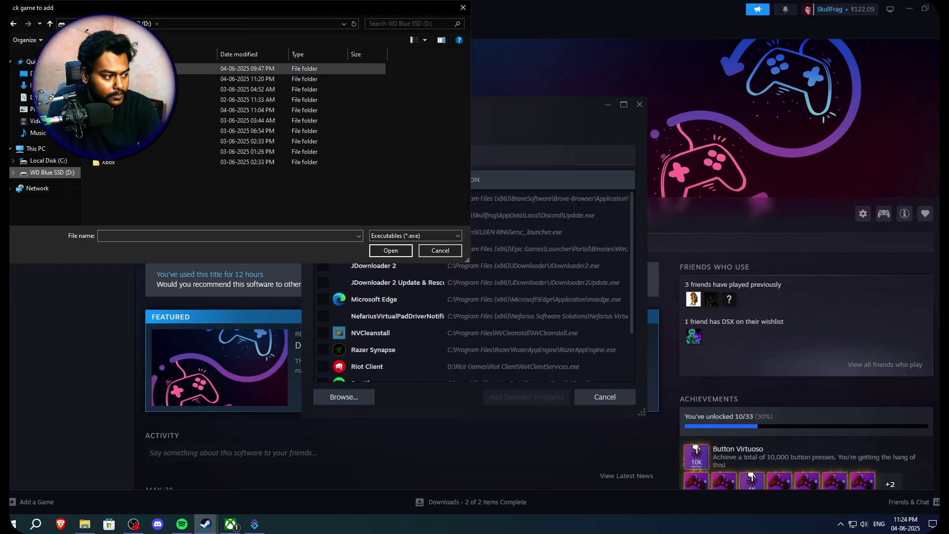
double_click(118, 79)
double_click(116, 89)
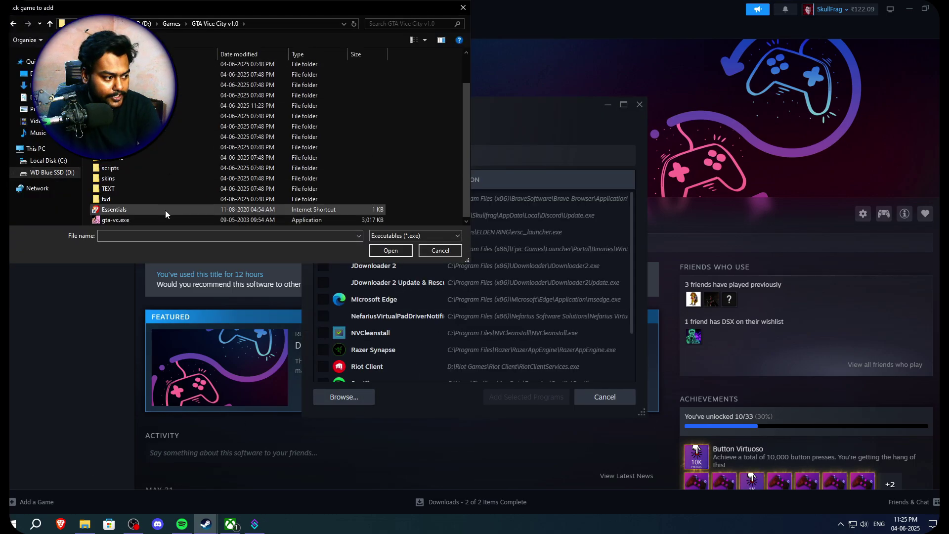
click(141, 219)
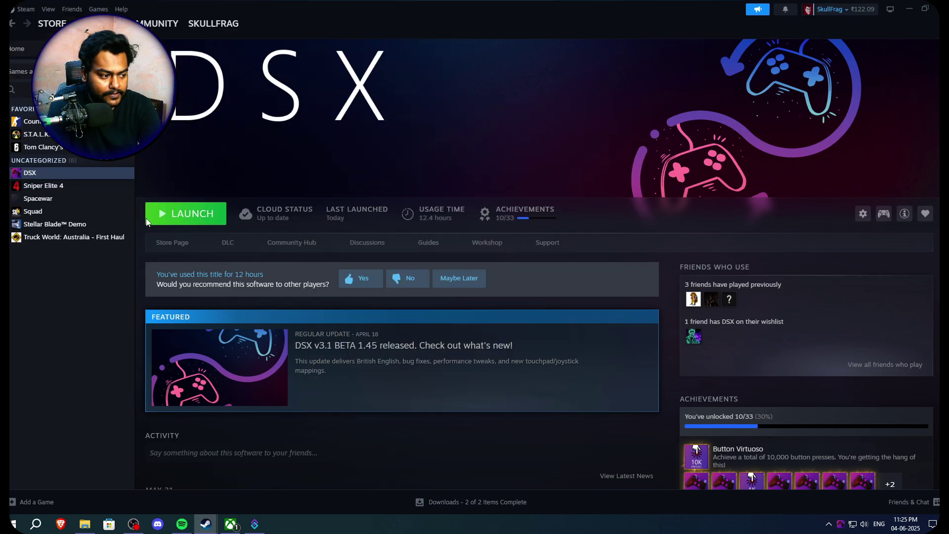
mouse_move(206, 524)
click(250, 476)
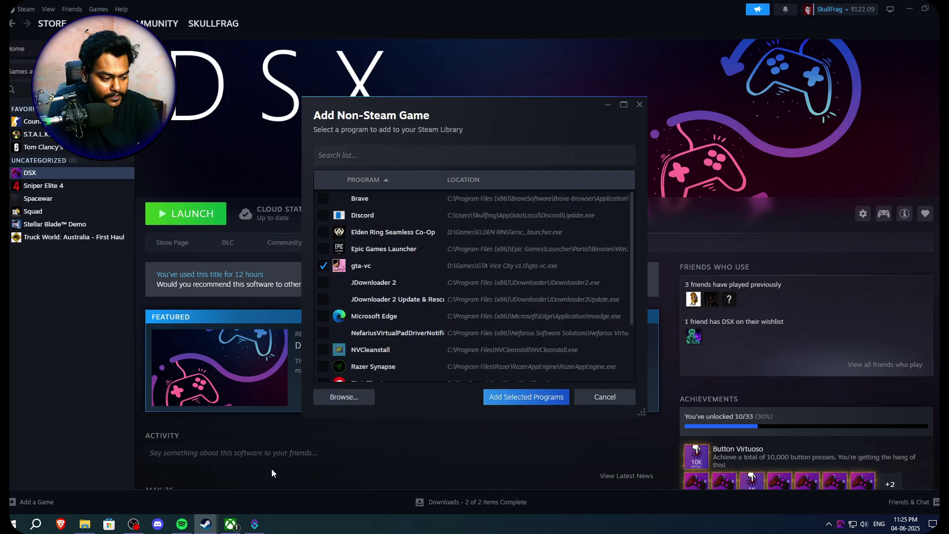
click(526, 396)
- Set the controller override for gta-vc to Enable Steam Input in its Steam properties, and close them
right_click(57, 176)
click(49, 187)
right_click(49, 186)
click(84, 258)
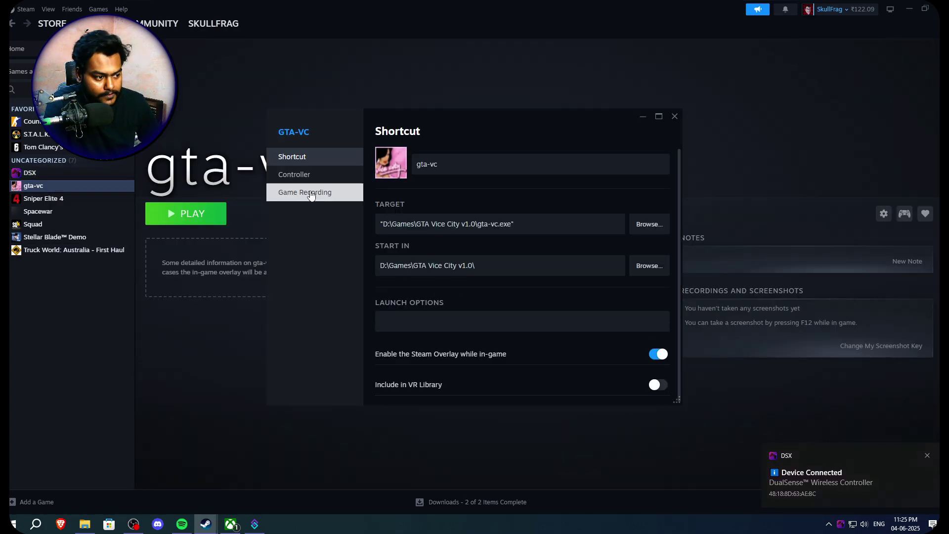
click(294, 174)
click(632, 197)
click(621, 260)
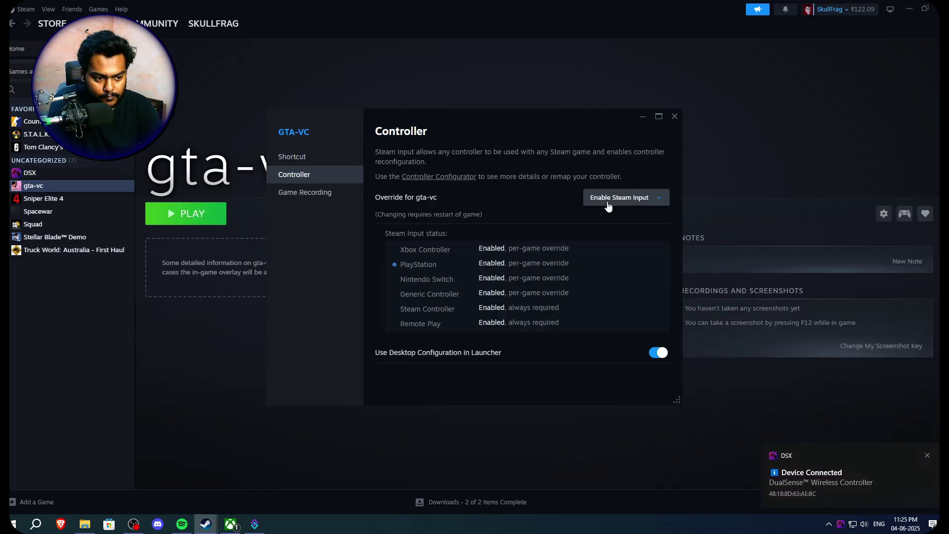
click(675, 116)
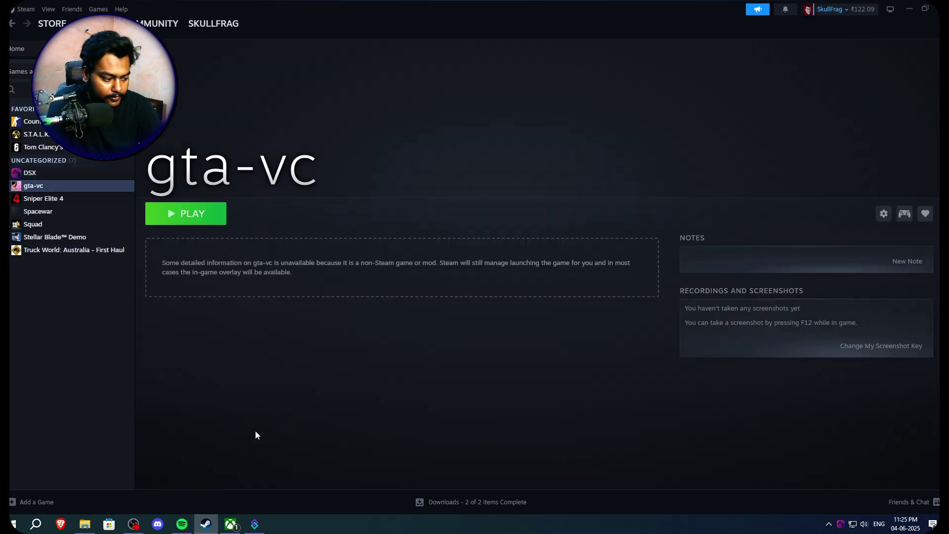
- Bring up DSX, set the virtual device to Xbox 360 Emulation, and minimize the window
click(840, 524)
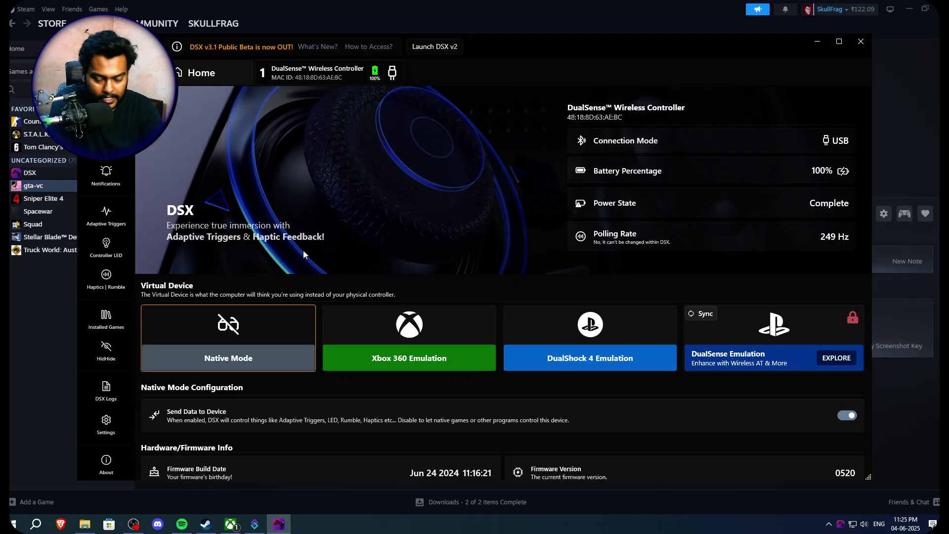
click(418, 338)
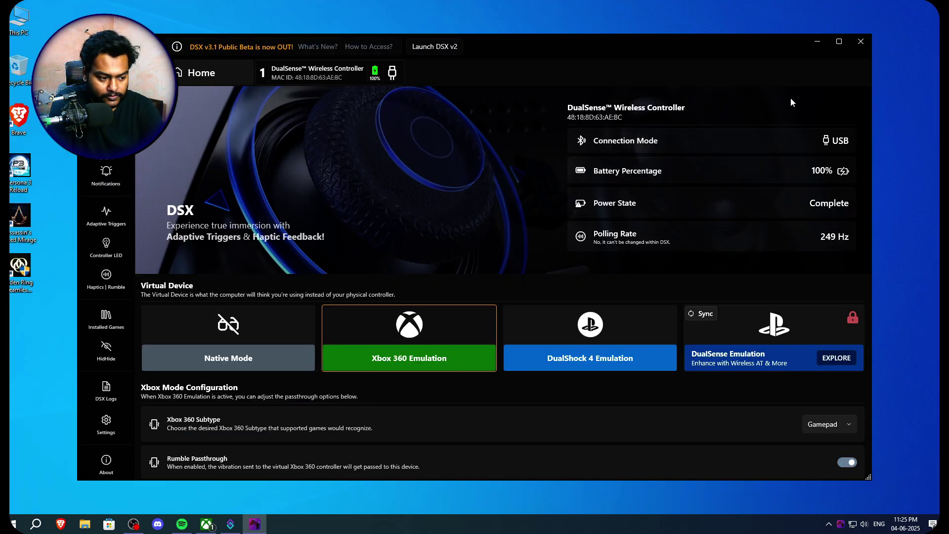
click(817, 42)
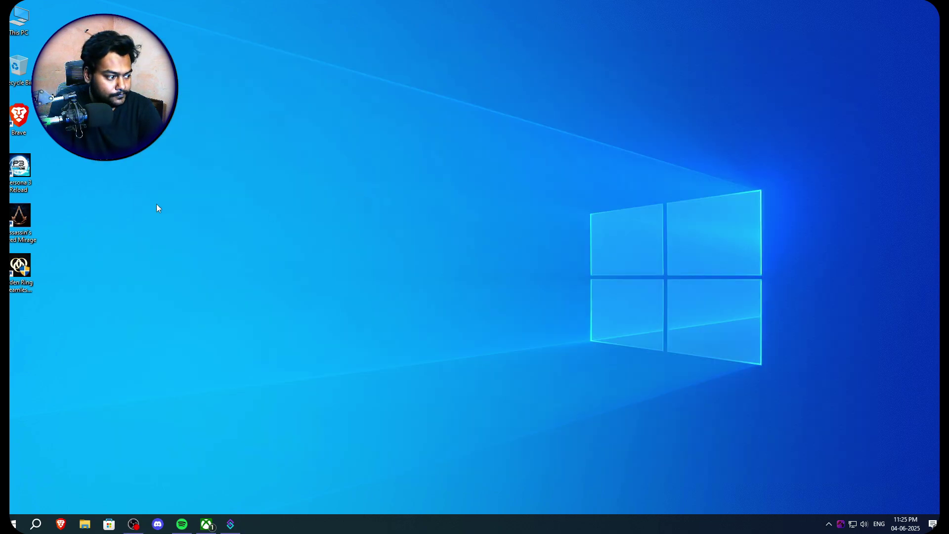
- Launch gta-vc.exe directly from the Games\GTA Vice City v1.0 folder on the D: drive
click(90, 528)
double_click(261, 75)
double_click(257, 81)
double_click(148, 61)
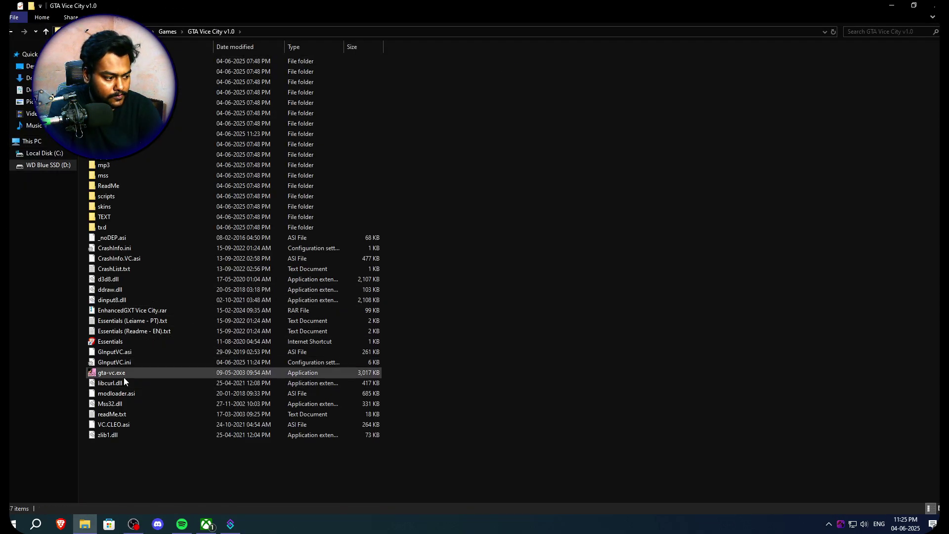
double_click(229, 377)
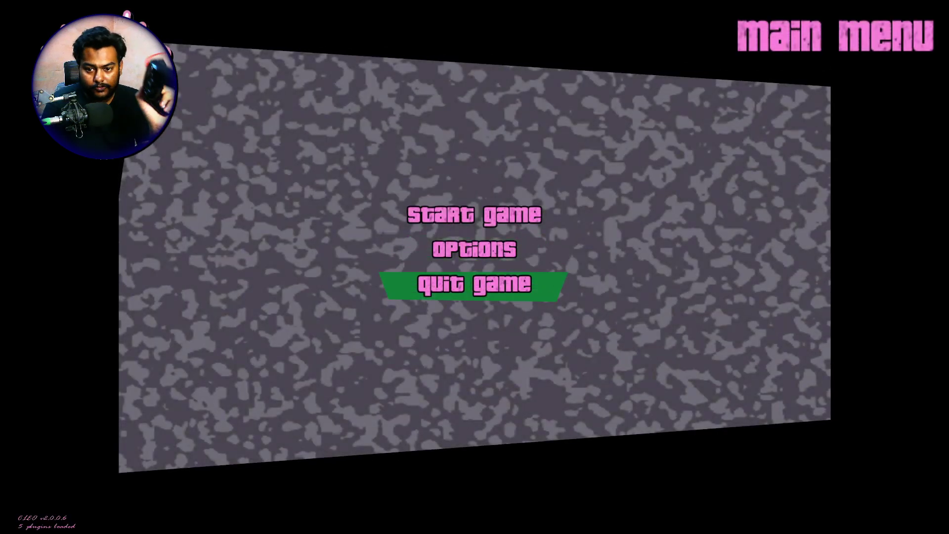
- Start a new game from the main menu and run the character forward through the alley towards the street
key(Up)
key(Down)
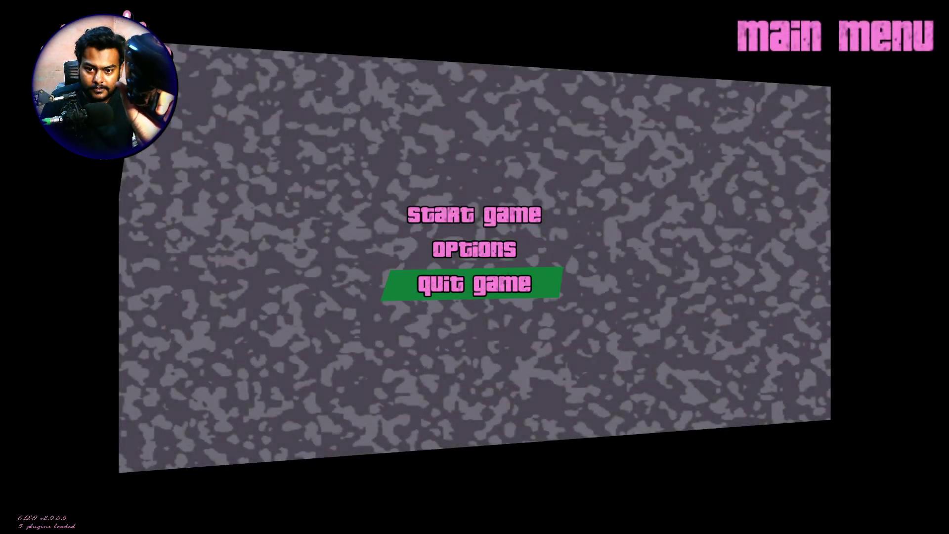
key(Up)
key(Up)
key(Return)
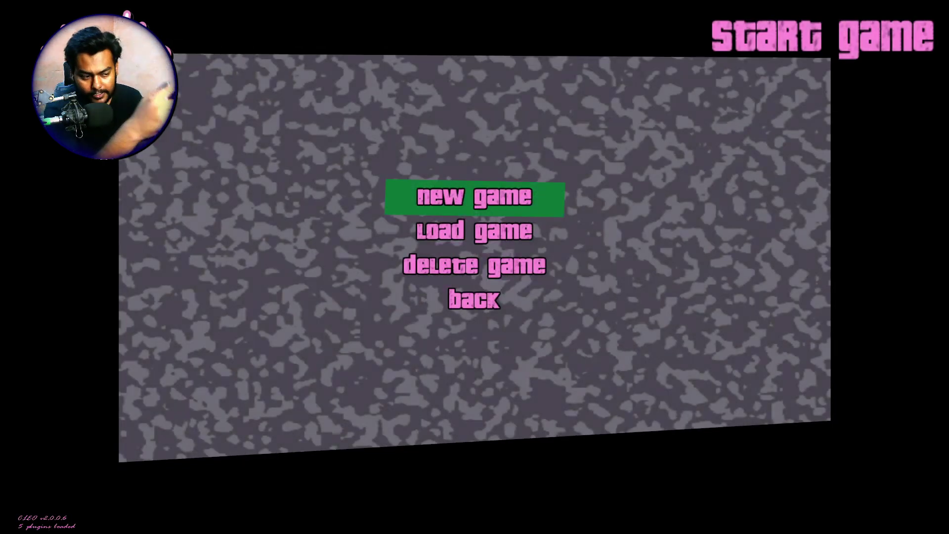
key(Return)
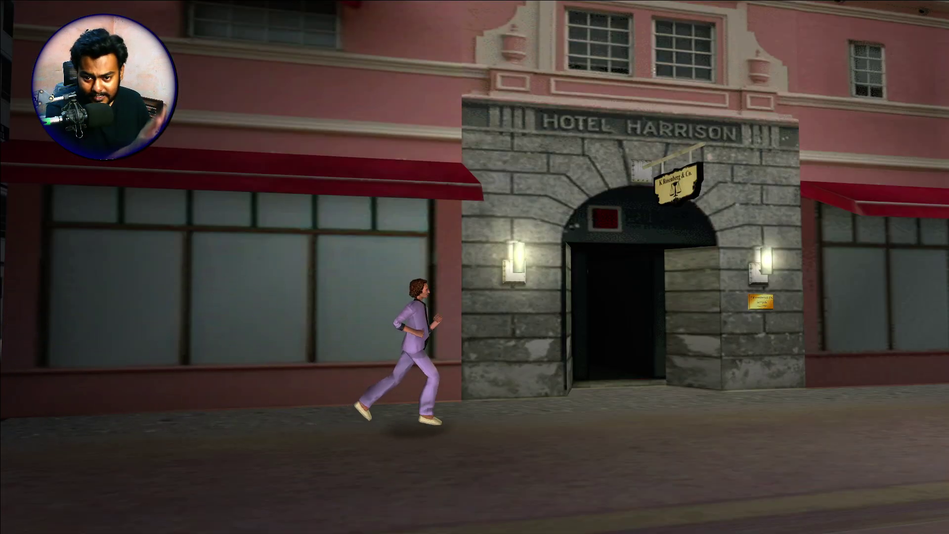
key(w)
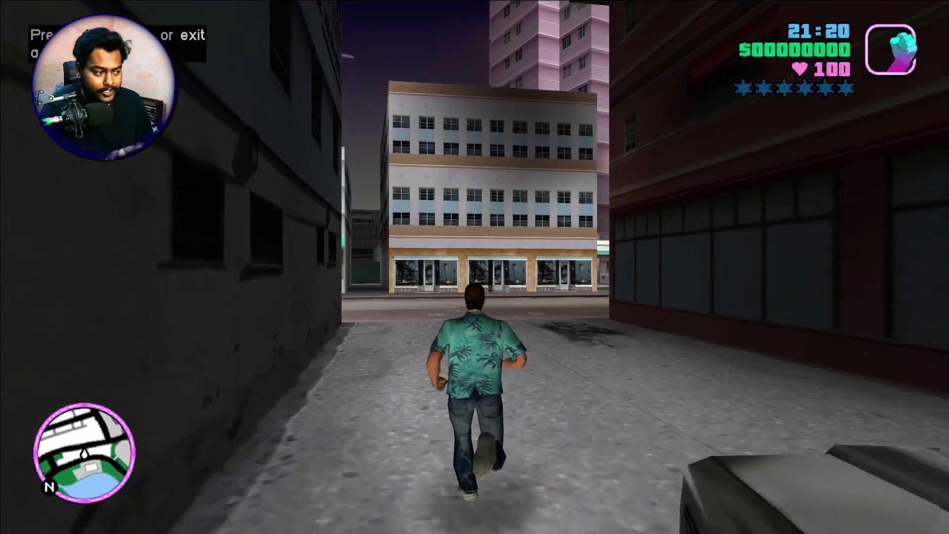
key(w)
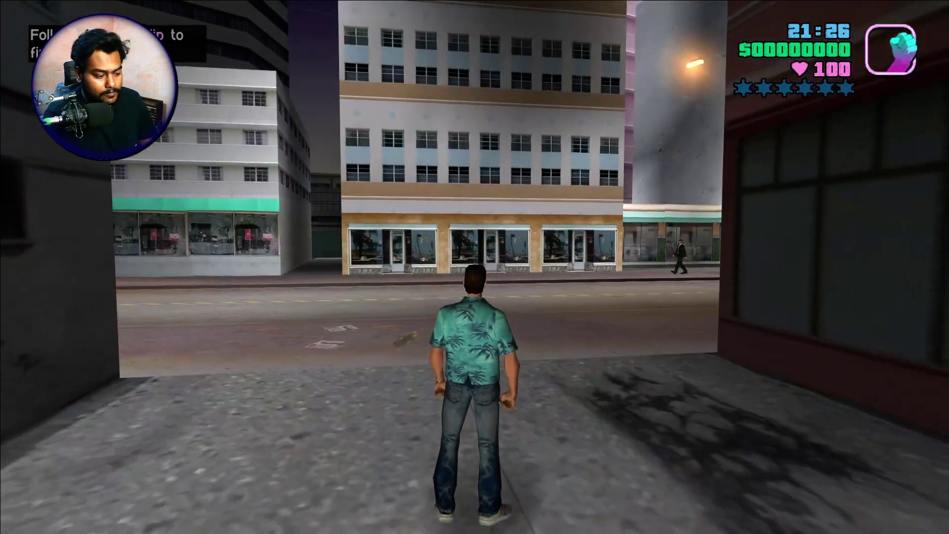
- Pause the game and open Controller Setup in the options
key(Escape)
key(Down)
key(Down)
key(Down)
key(Down)
key(Down)
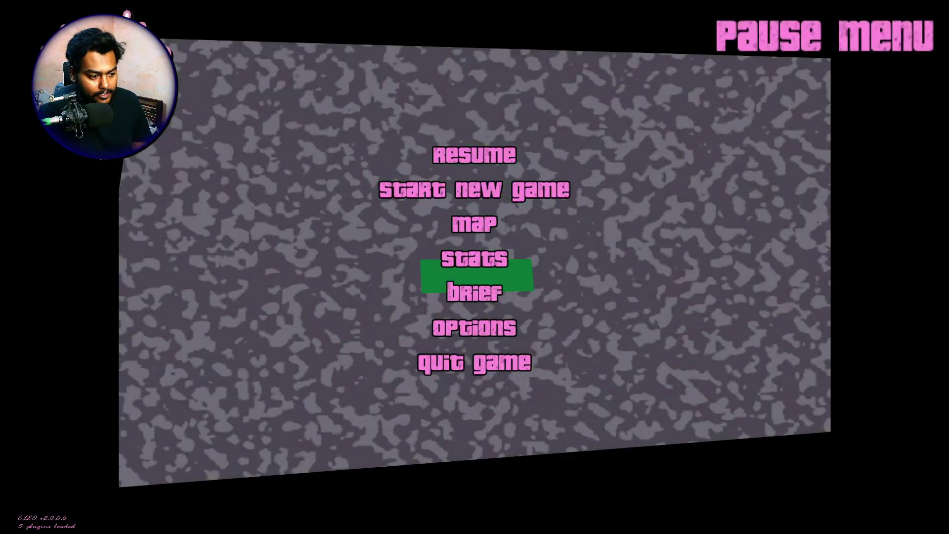
key(Return)
key(Down)
key(Up)
key(Return)
key(Down)
key(Up)
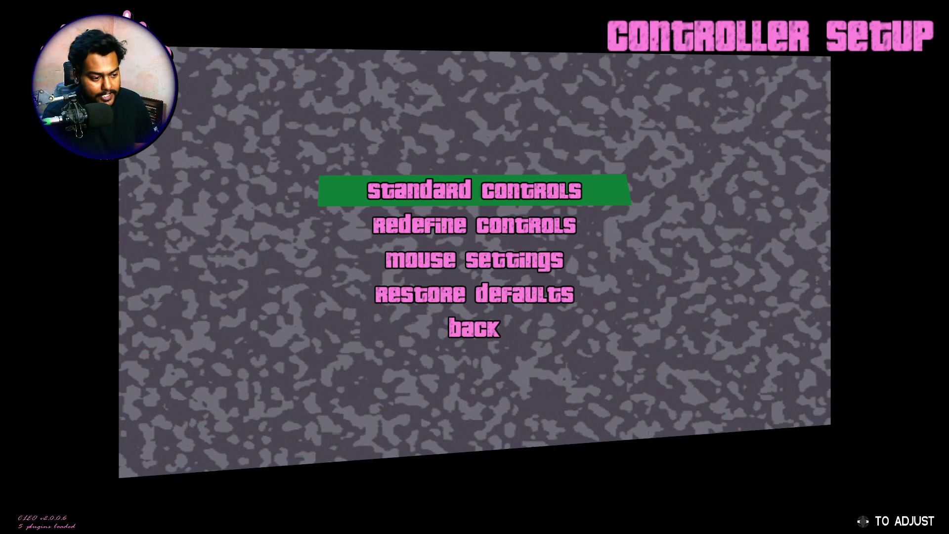
- Look through the Controller Setup entries and examine the Standard Controls bindings for on foot and in car
key(Down)
key(Up)
key(Right)
key(Left)
key(Down)
key(Down)
key(Down)
key(Up)
key(Up)
key(Up)
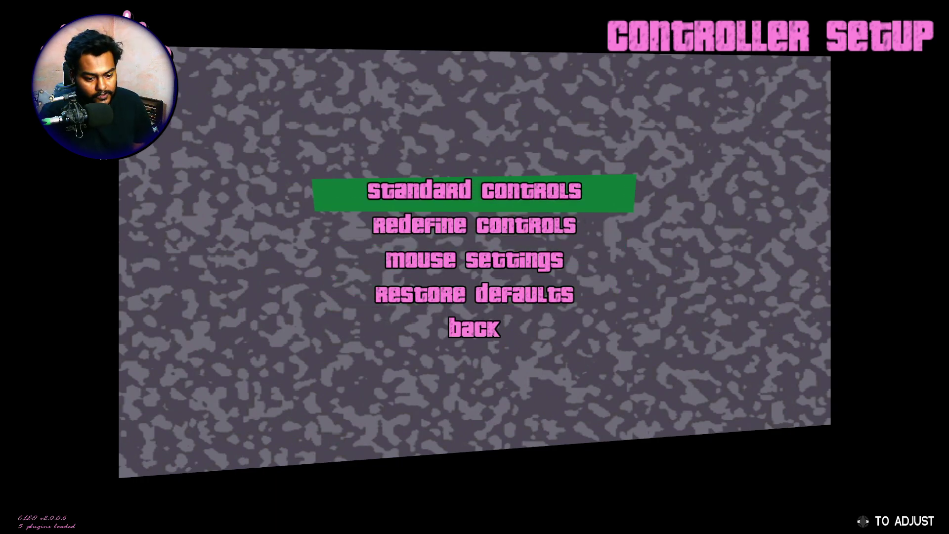
key(Right)
key(Left)
key(Return)
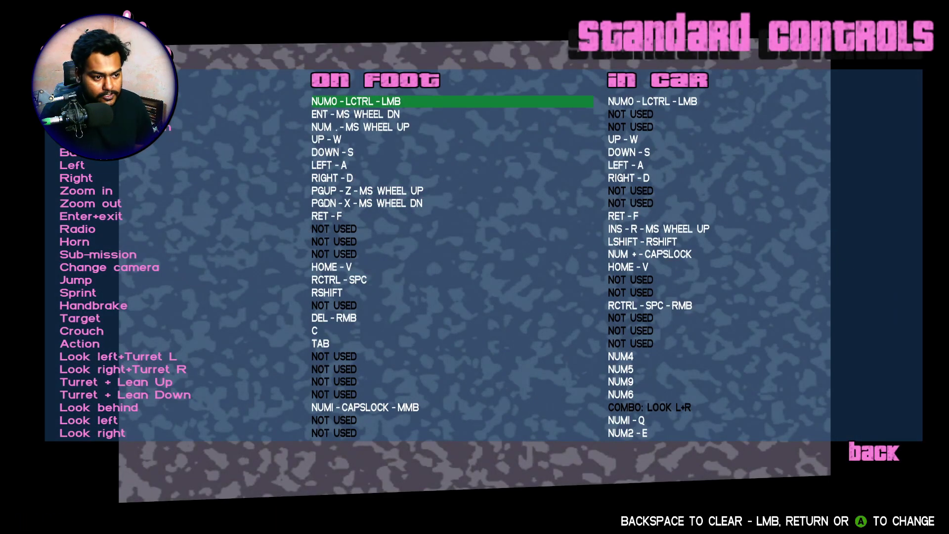
key(Escape)
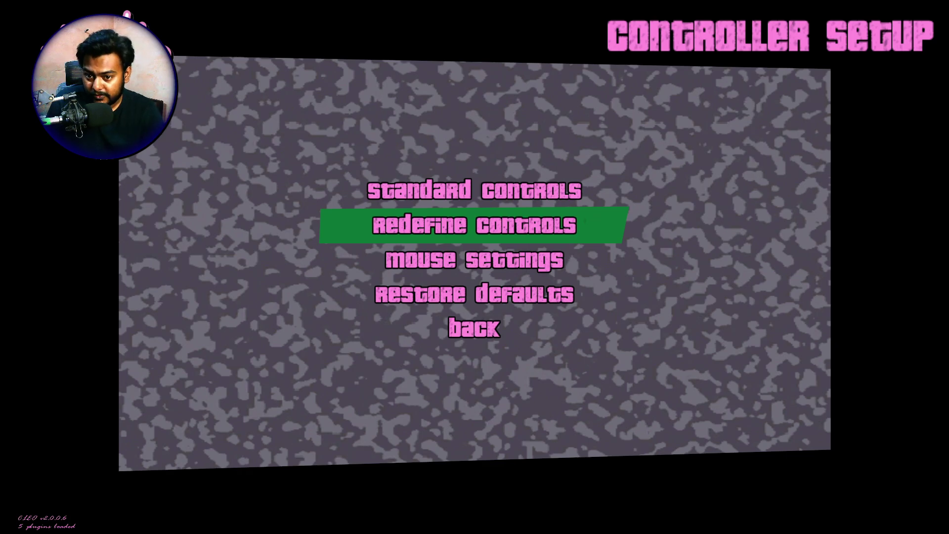
- Leave Controller Setup and the options, and resume the game
key(Down)
key(Return)
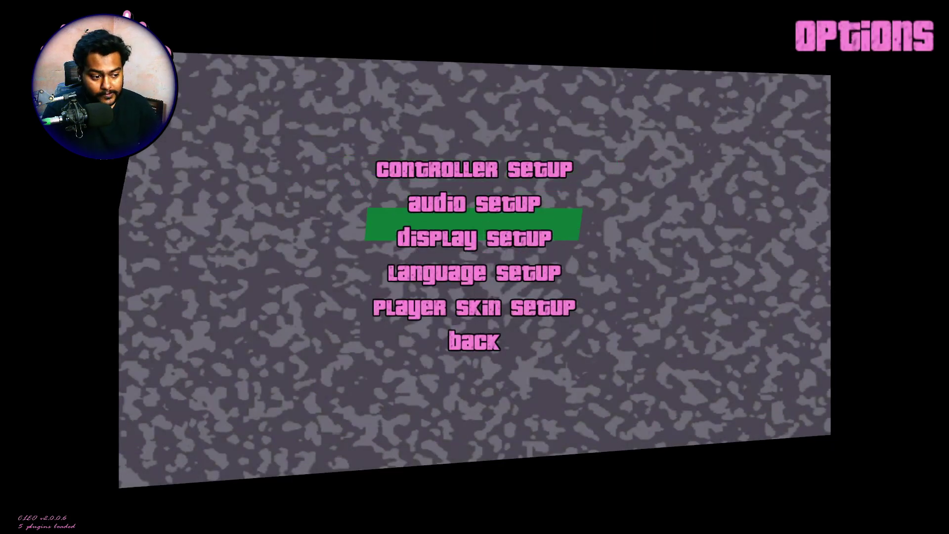
key(Return)
key(Down)
key(Down)
key(Down)
key(Down)
key(Down)
key(Down)
key(Escape)
- Run the character out of the alley and along the Washington Beach sidewalk to test the movement controls
key(w)
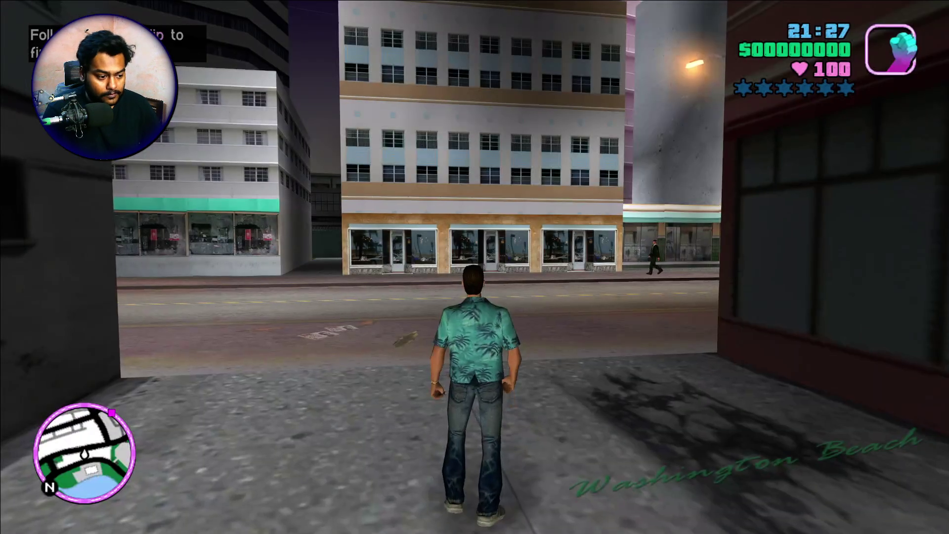
key(d)
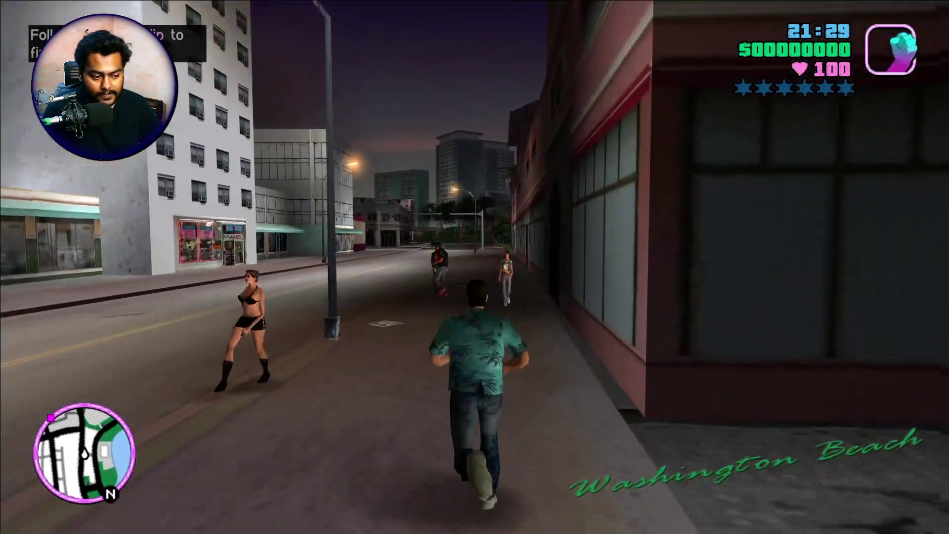
key(w)
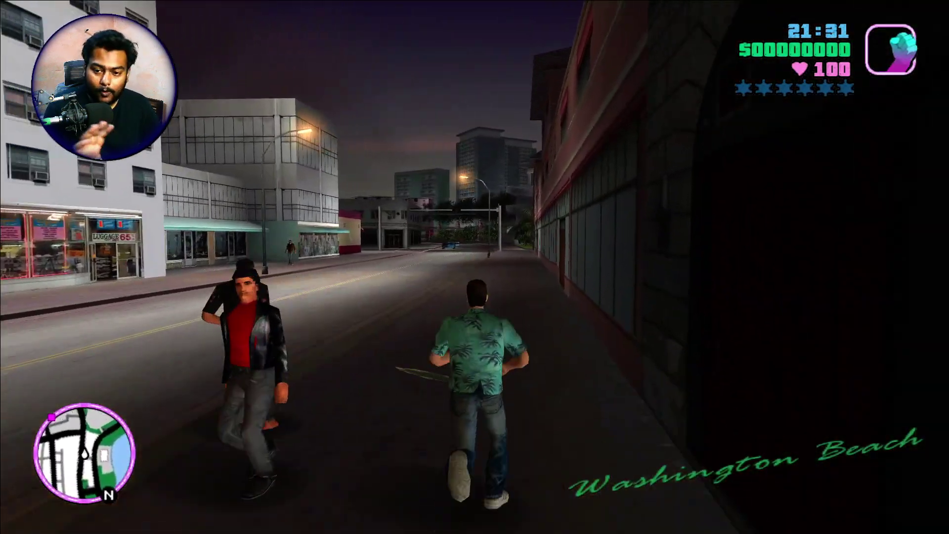
key(w)
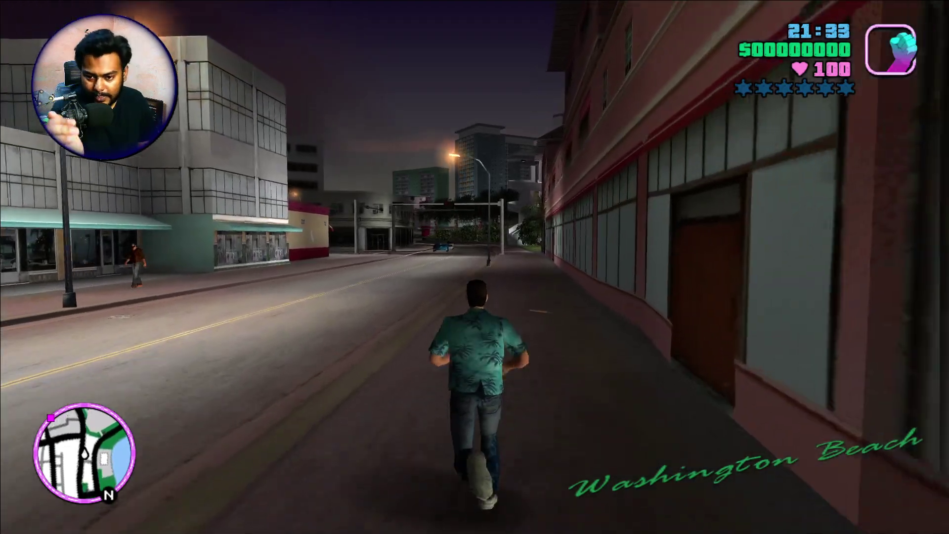
key(w)
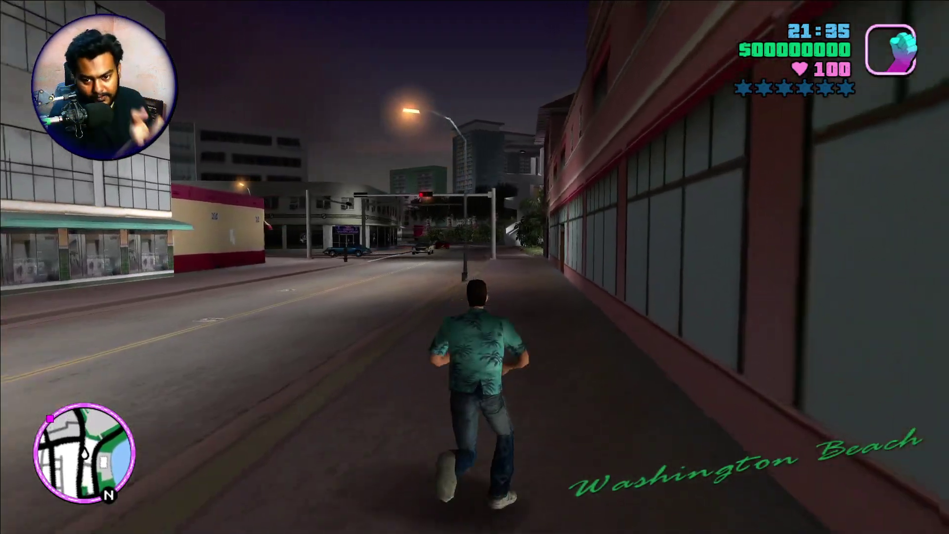
key(w)
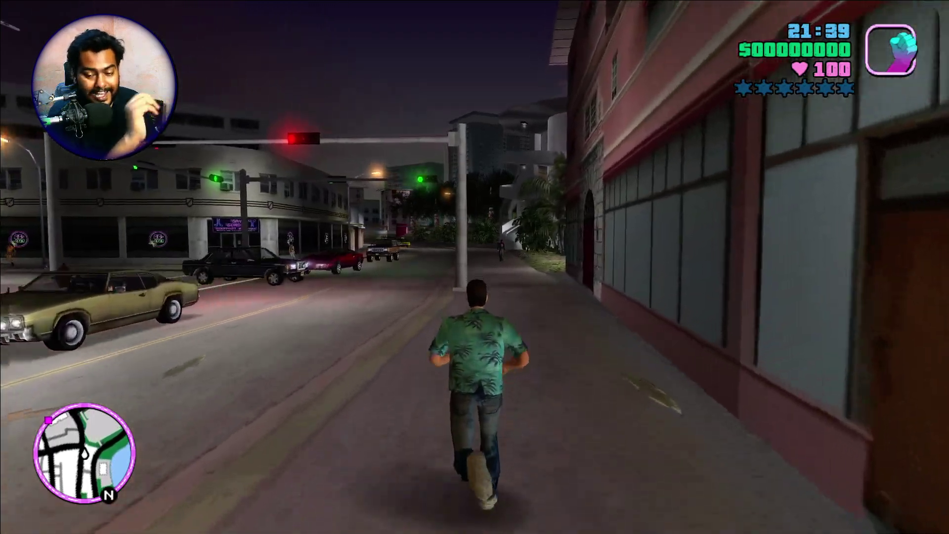
key(w)
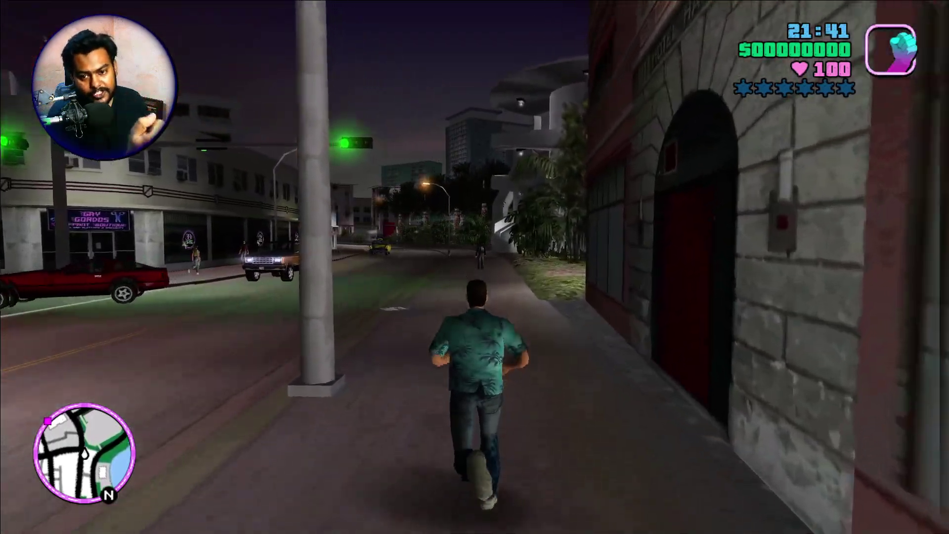
key(w)
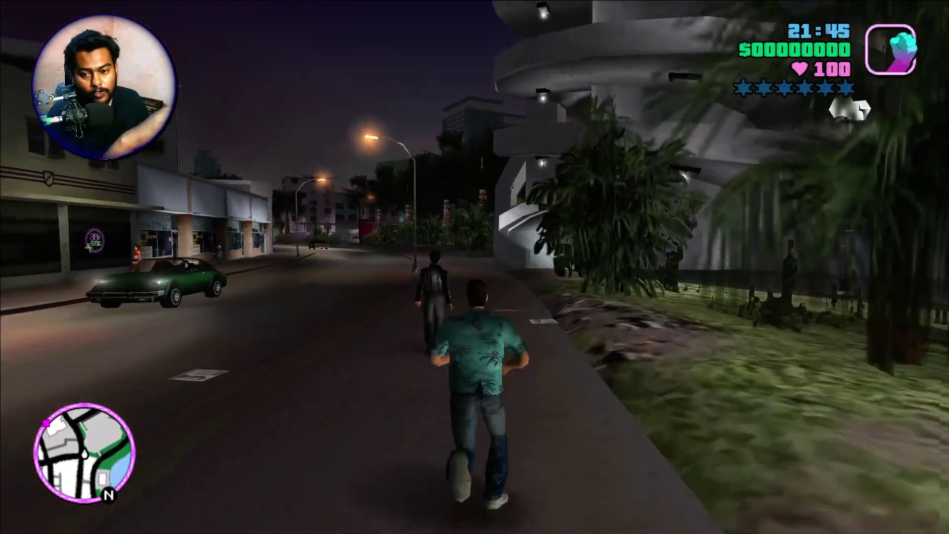
- Run the character along the sidewalk past the spiral parking ramp into Ocean Beach to test on-foot movement
key(w)
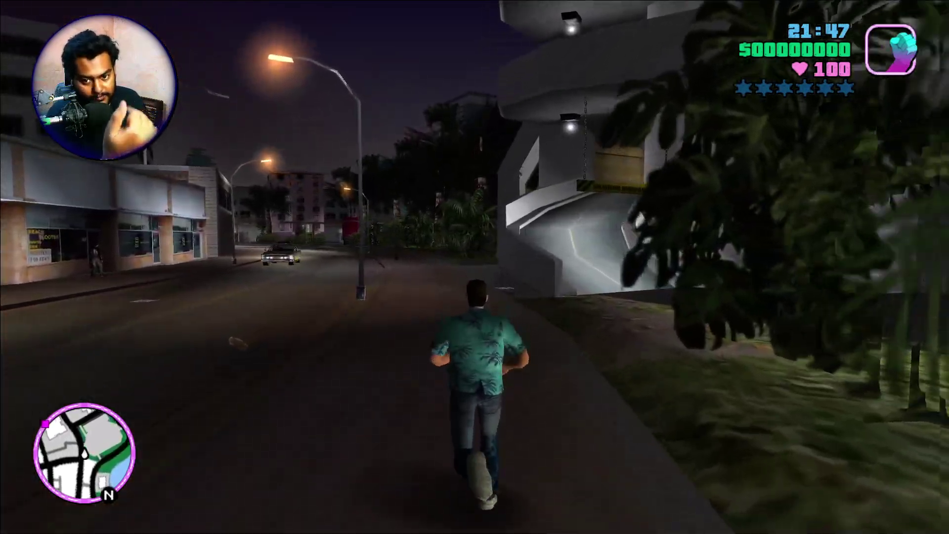
key(w)
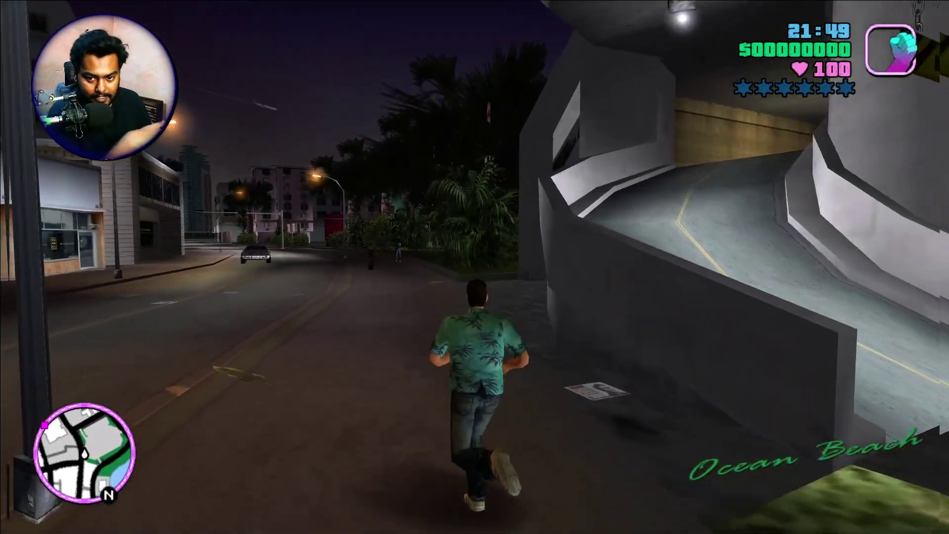
key(w)
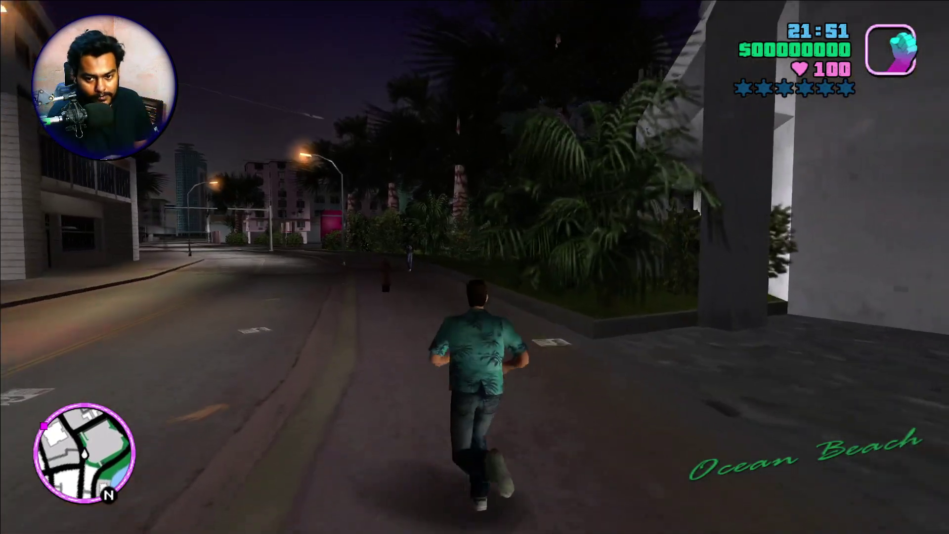
key(w)
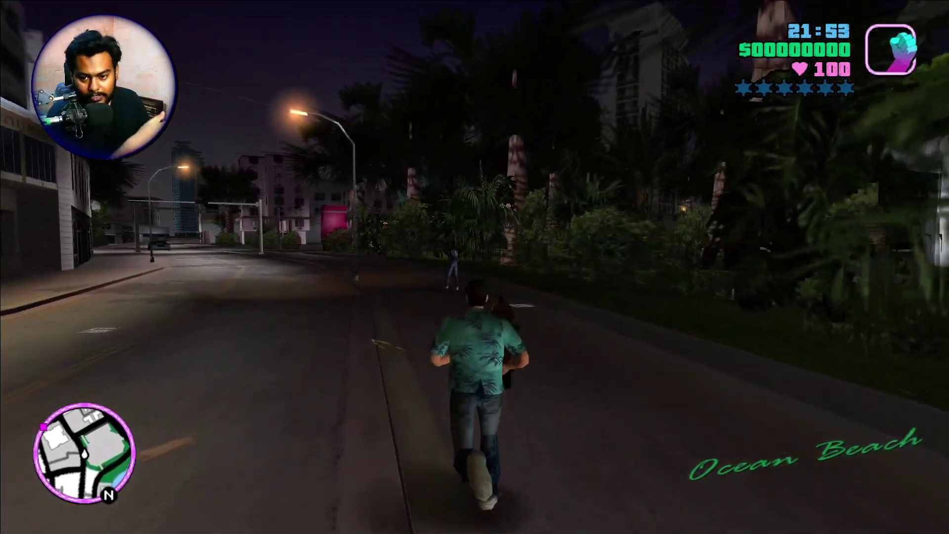
- Turn the character around, run back up the road toward Washington Beach and get into the dark red Glendale
key(w)
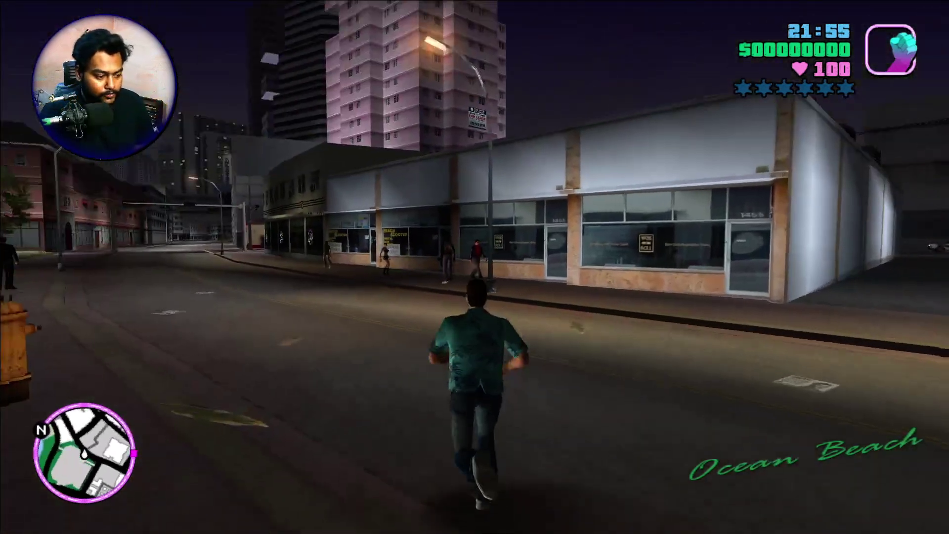
key(w)
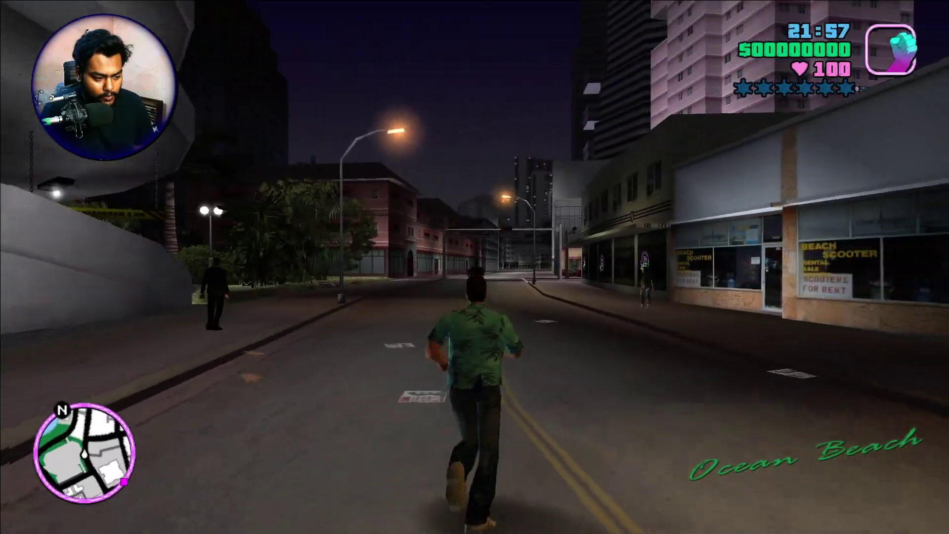
key(w)
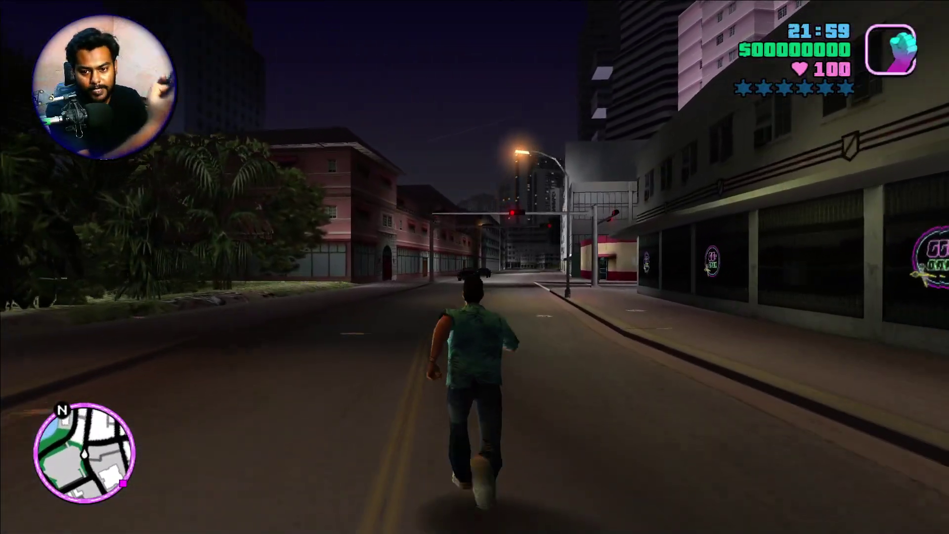
key(w)
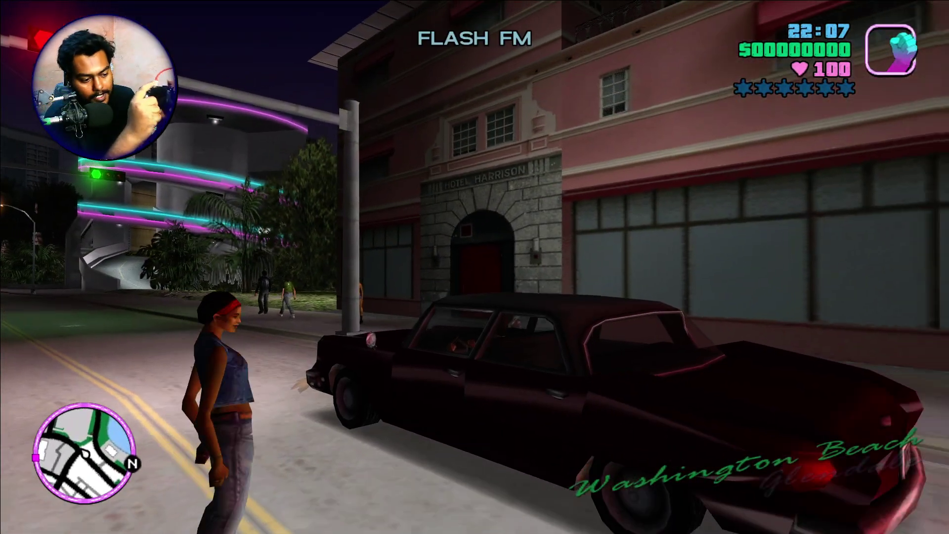
- Drive the Glendale down the road into Ocean Beach to test accelerating and steering, and get out of the car
key(w)
key(w)
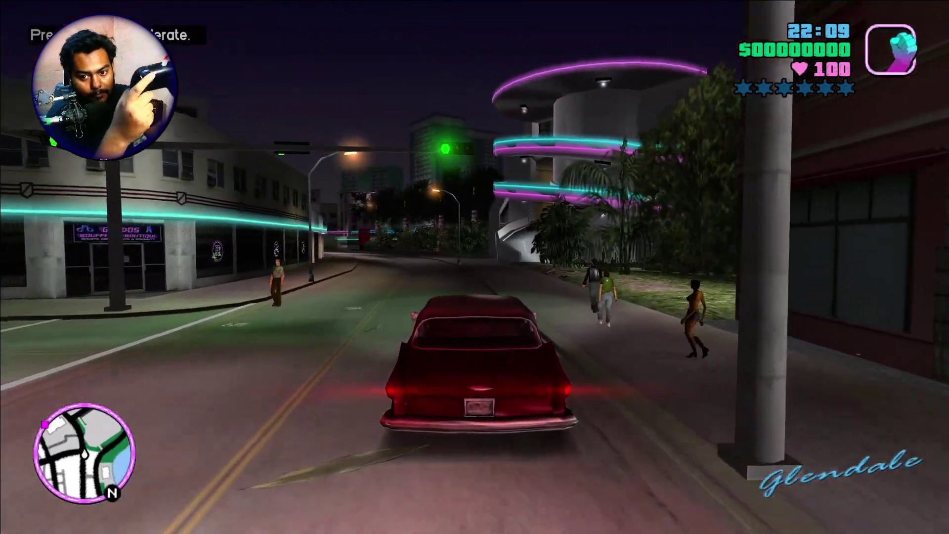
key(w)
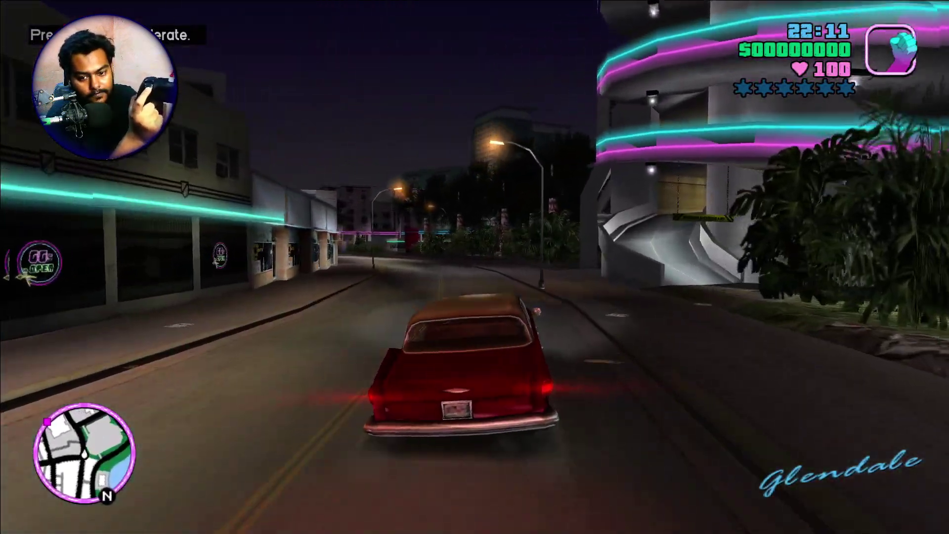
key(a)
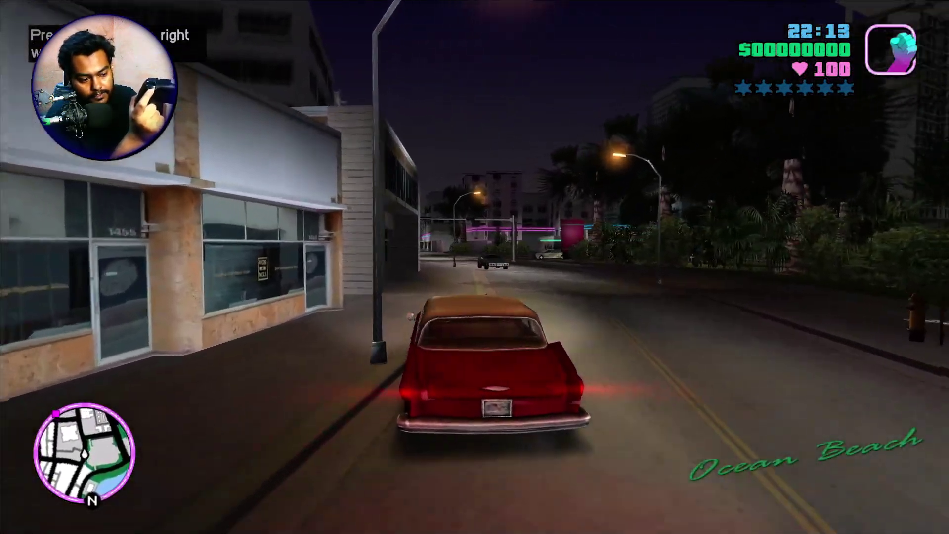
key(f)
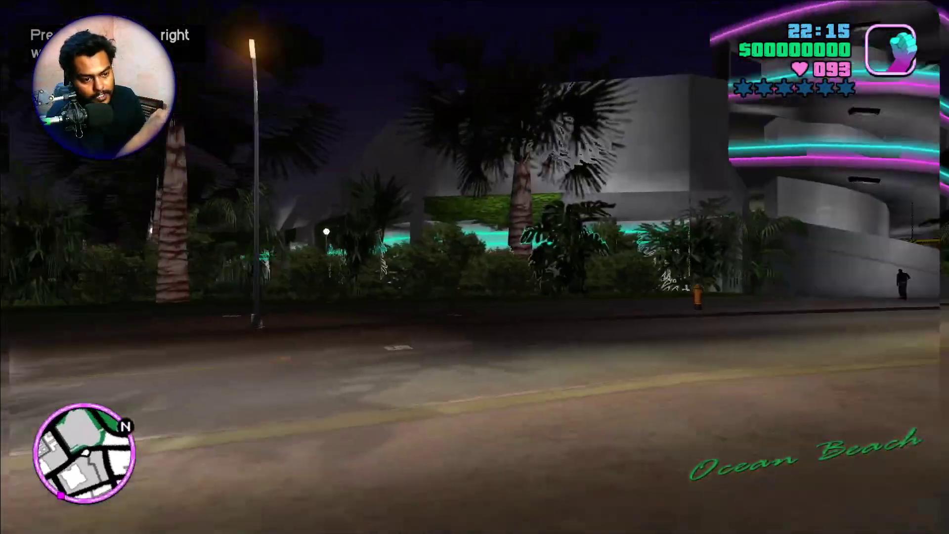
- Run the character along the Ocean Beach sidewalk past the green-fronted building and opposite the gas station to the next intersection
key(w)
key(w)
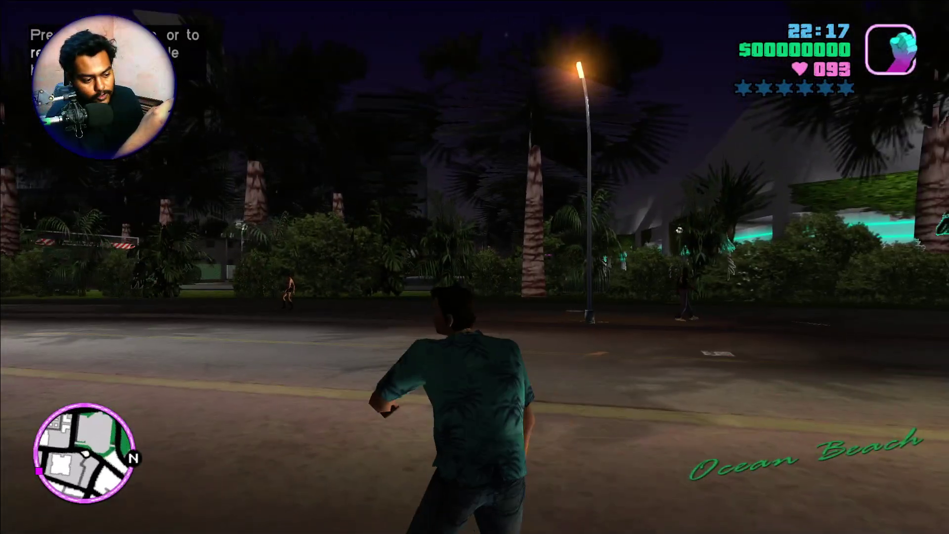
key(w)
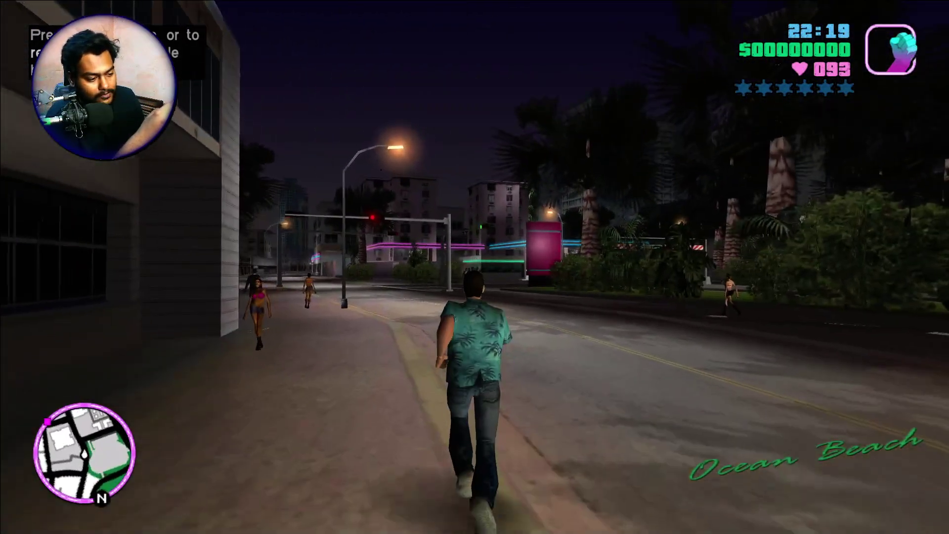
key(w)
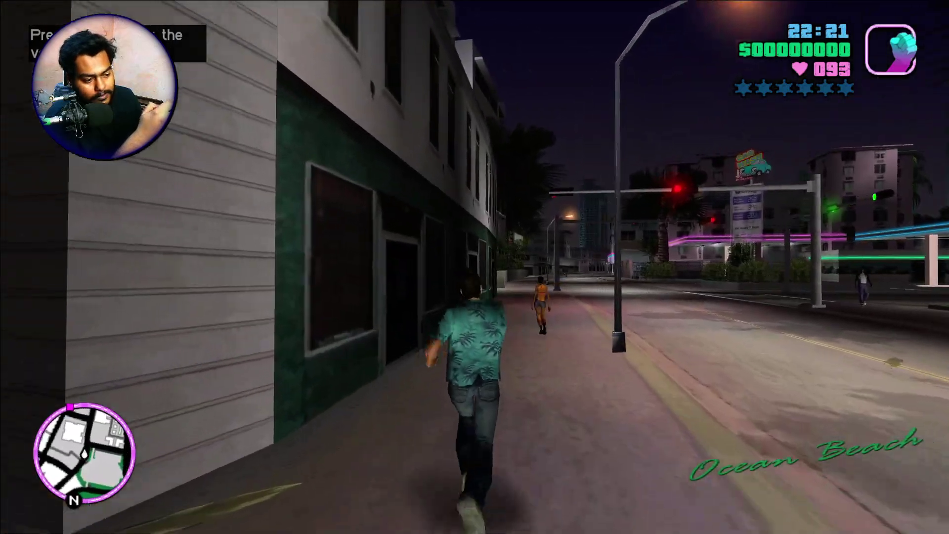
key(w)
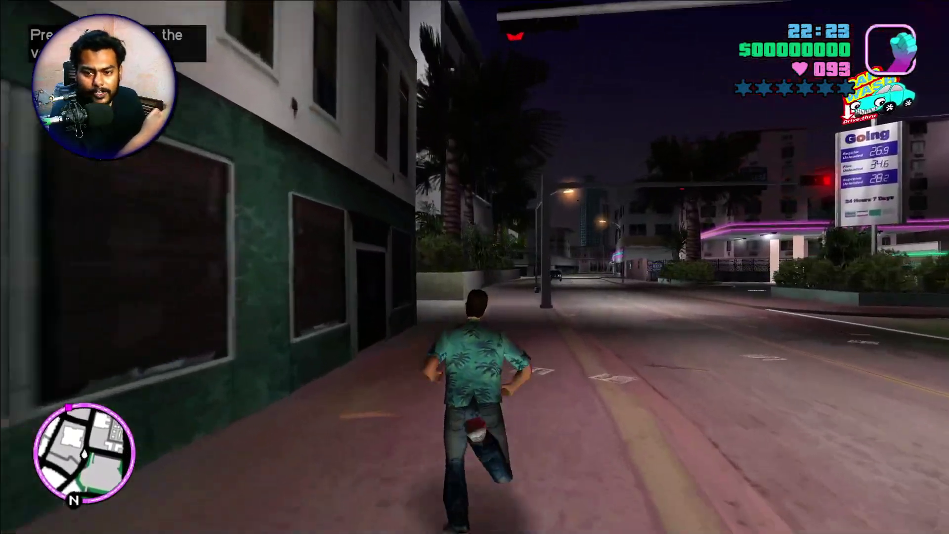
key(w)
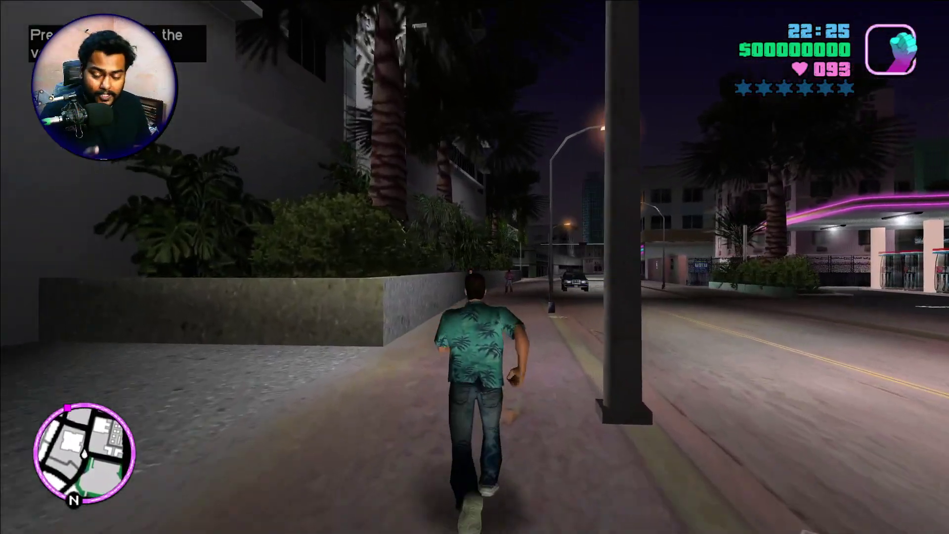
key(w)
key(w)
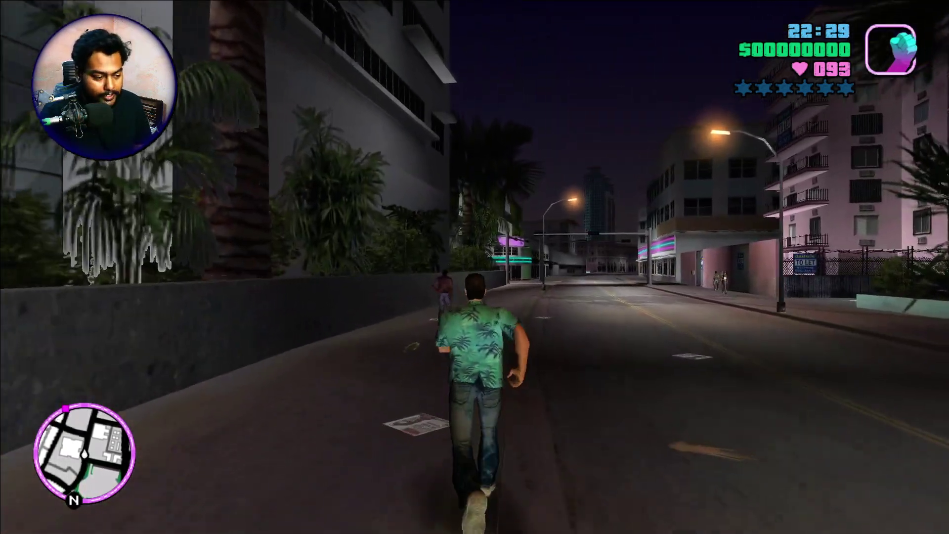
key(w)
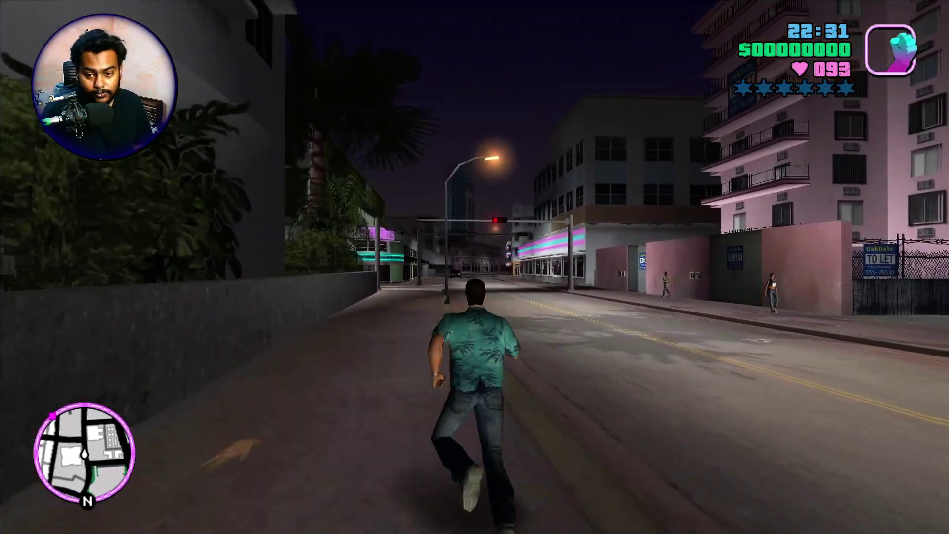
- Turn the character around the walled corner and run down the side street to the beachfront
key(w)
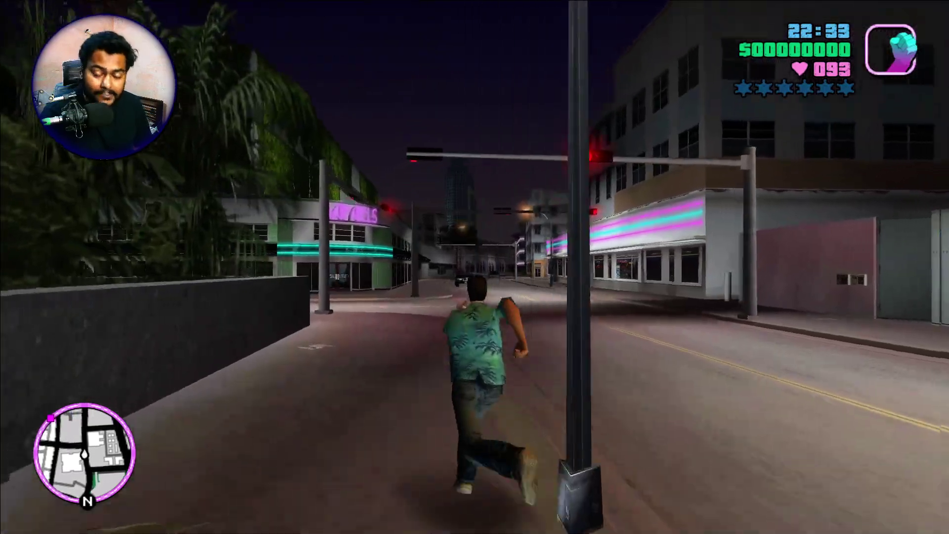
key(w)
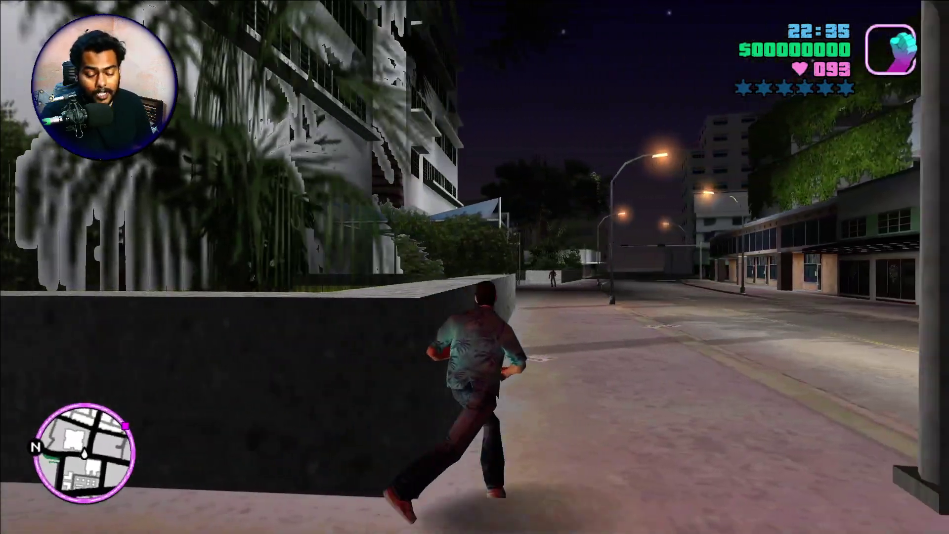
key(w)
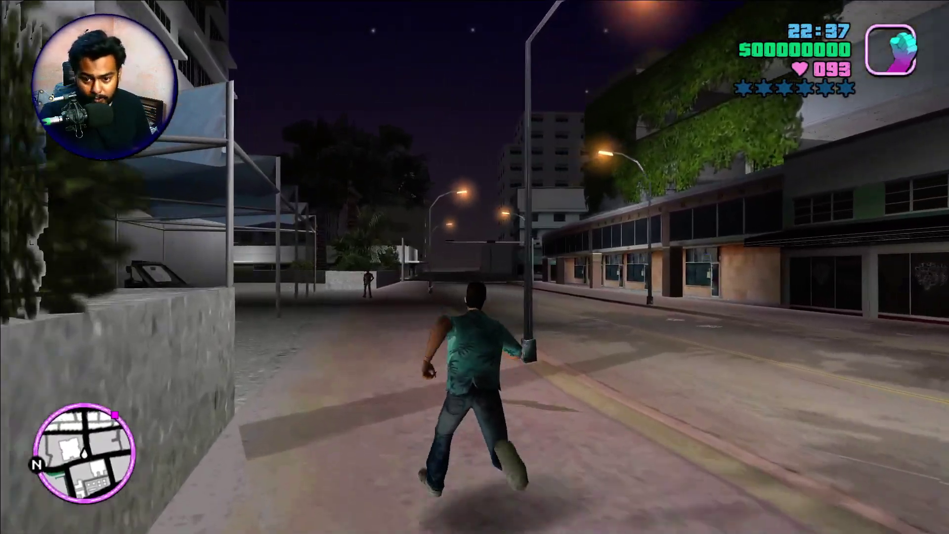
key(w)
key(w)
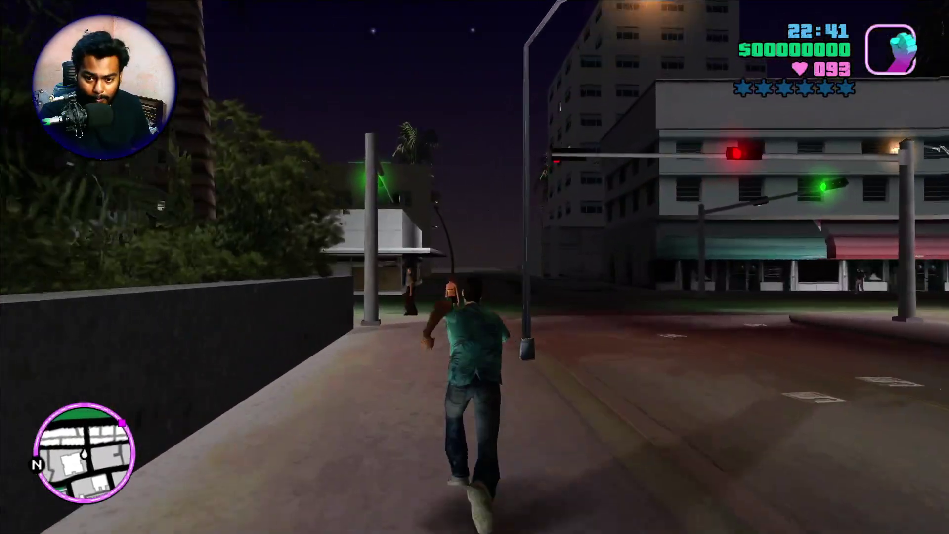
key(w)
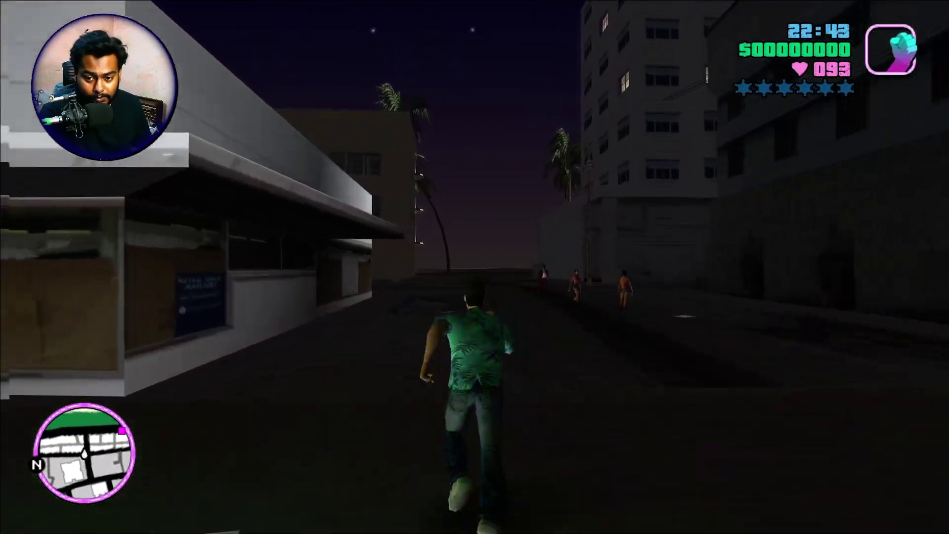
key(w)
- Run the character along the beachfront past the neon-lit hotels to the taxi parked by the pink marker outside the Ocean View
key(w)
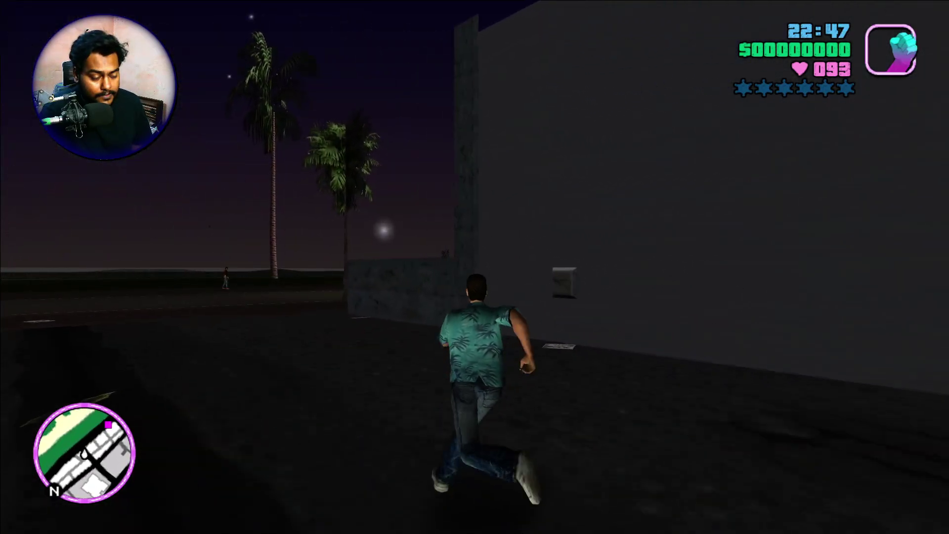
key(w)
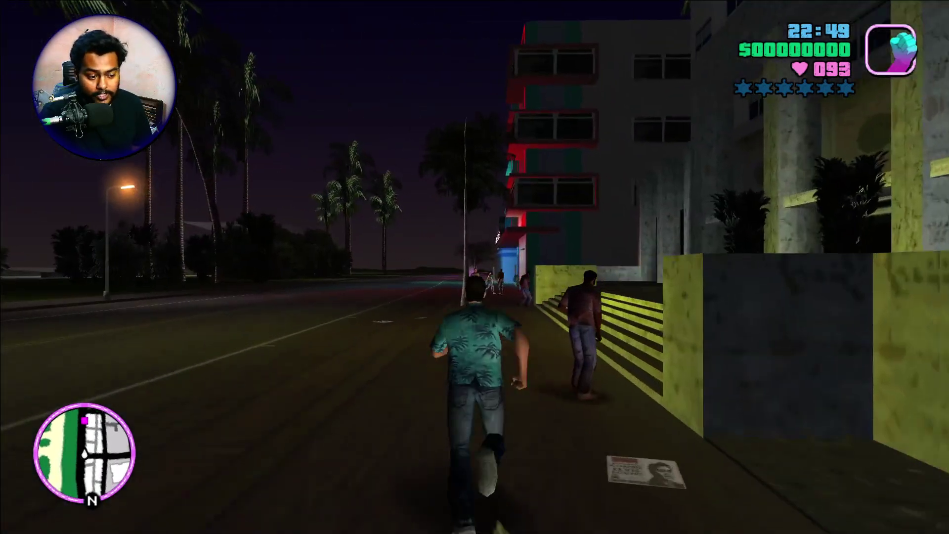
key(w)
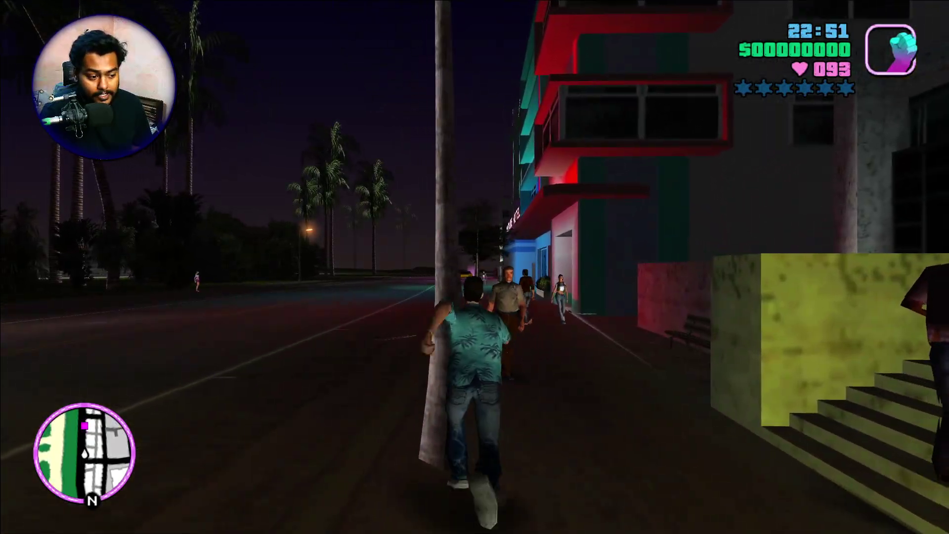
key(w)
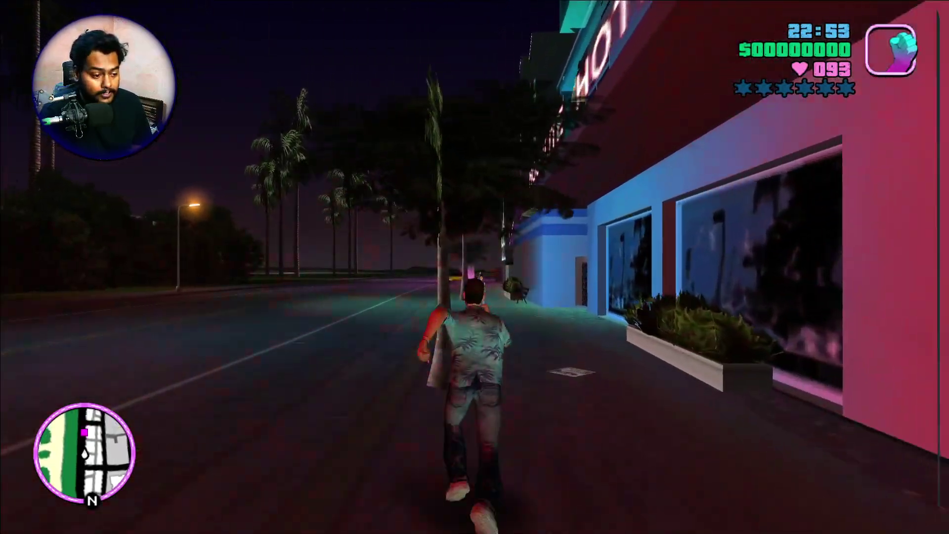
key(w)
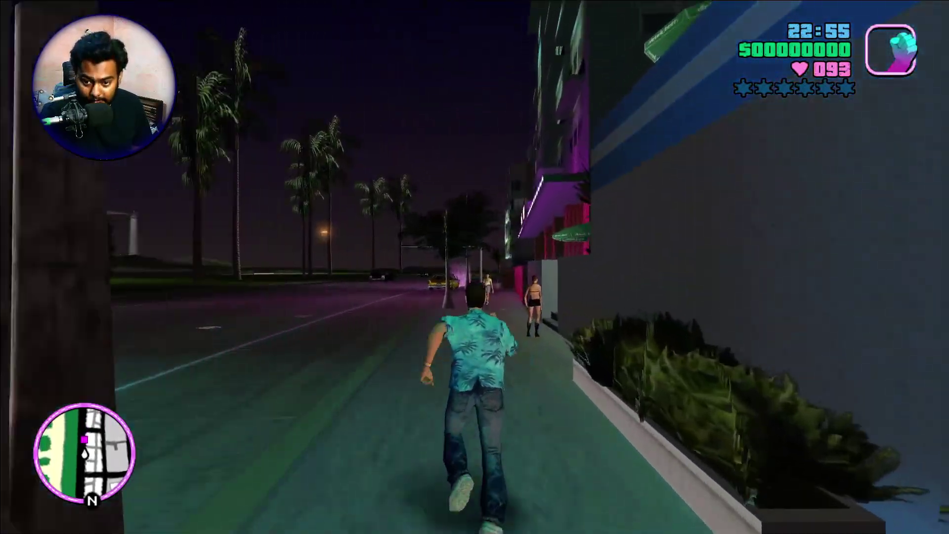
key(w)
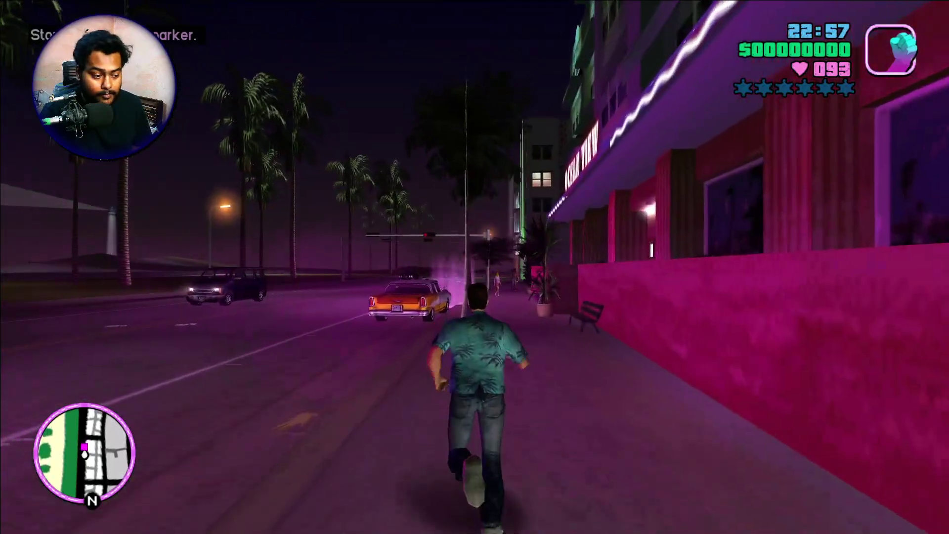
key(w)
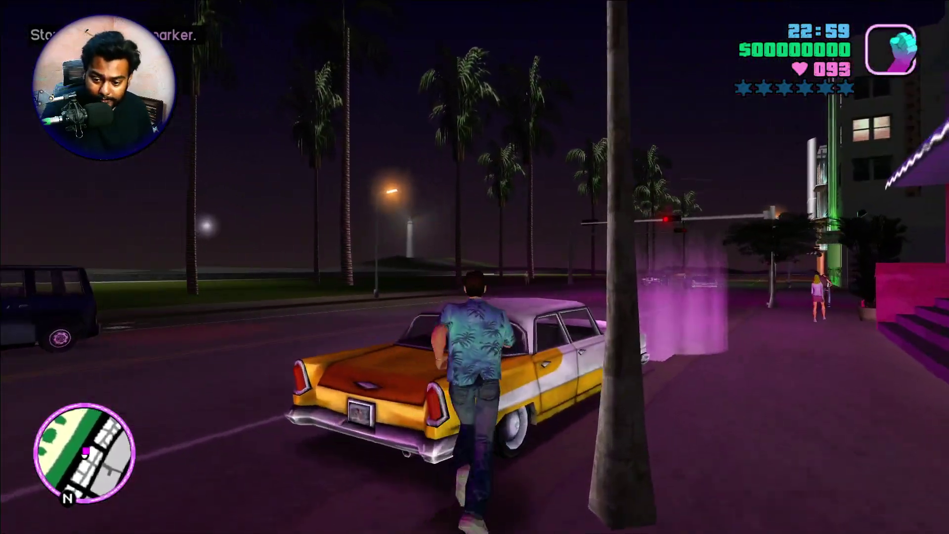
key(f)
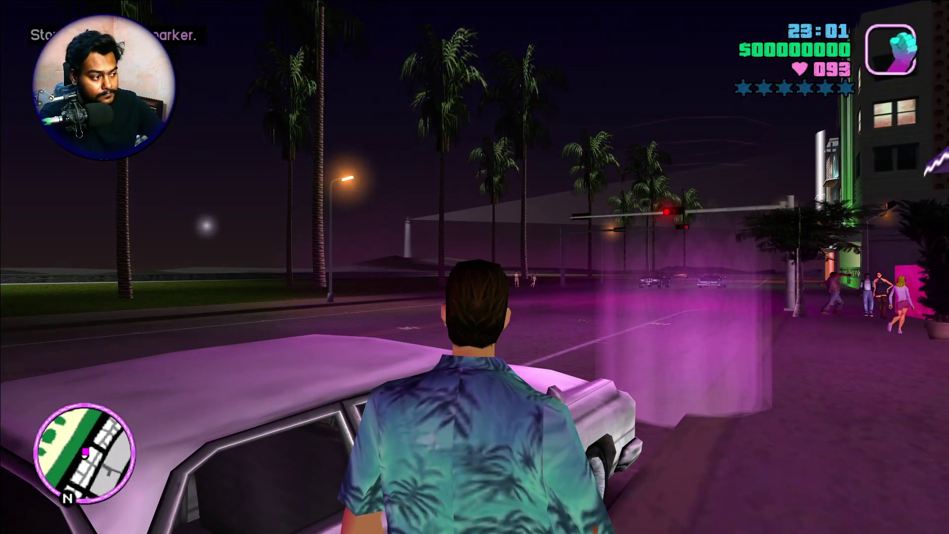